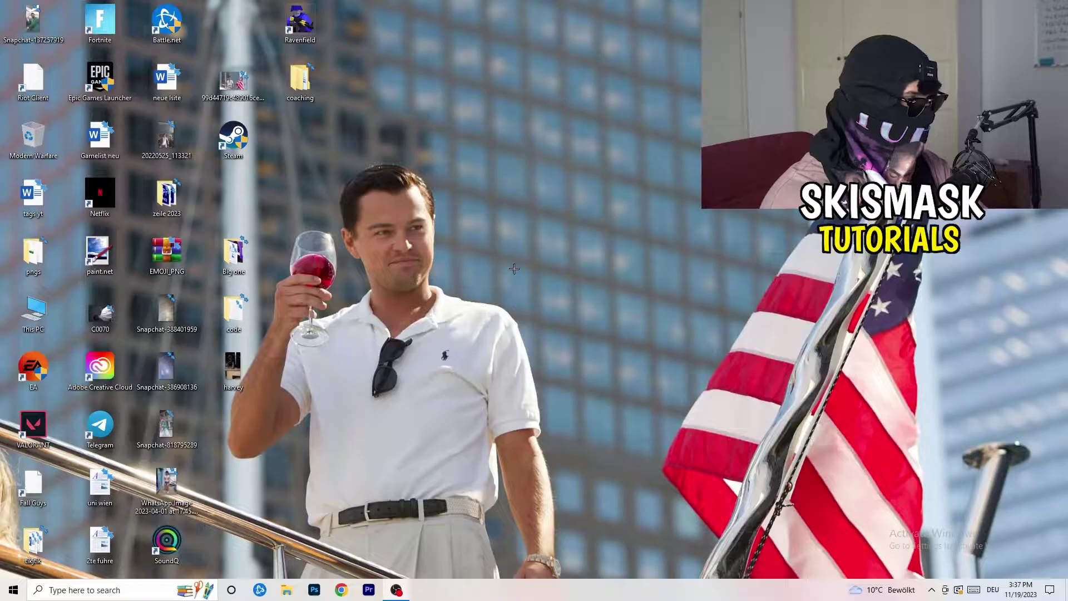
Step: Right-click an empty spot on the taskbar to show its menu, including Task Manager
right_click(524, 589)
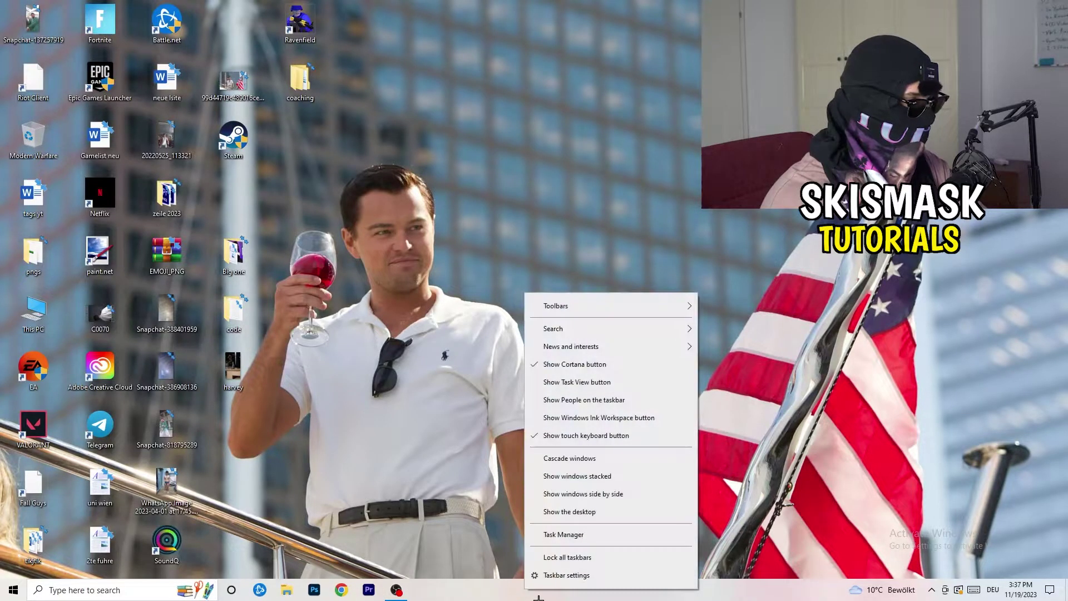
Step: Launch Task Manager, look over Antimalware Service Executable's actions, then view the Startup apps
left_click(564, 535)
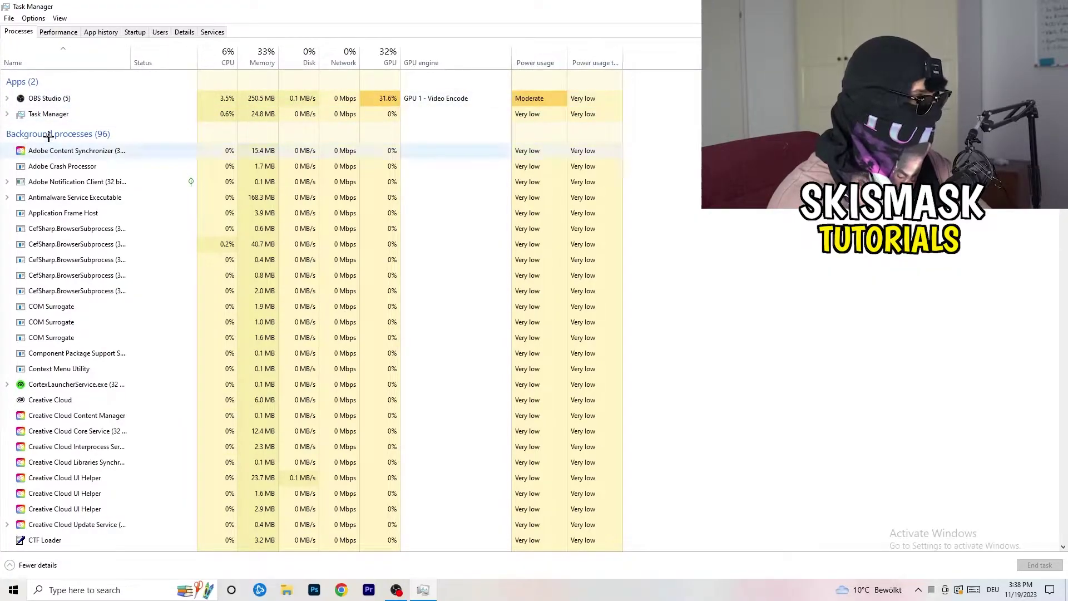
right_click(249, 197)
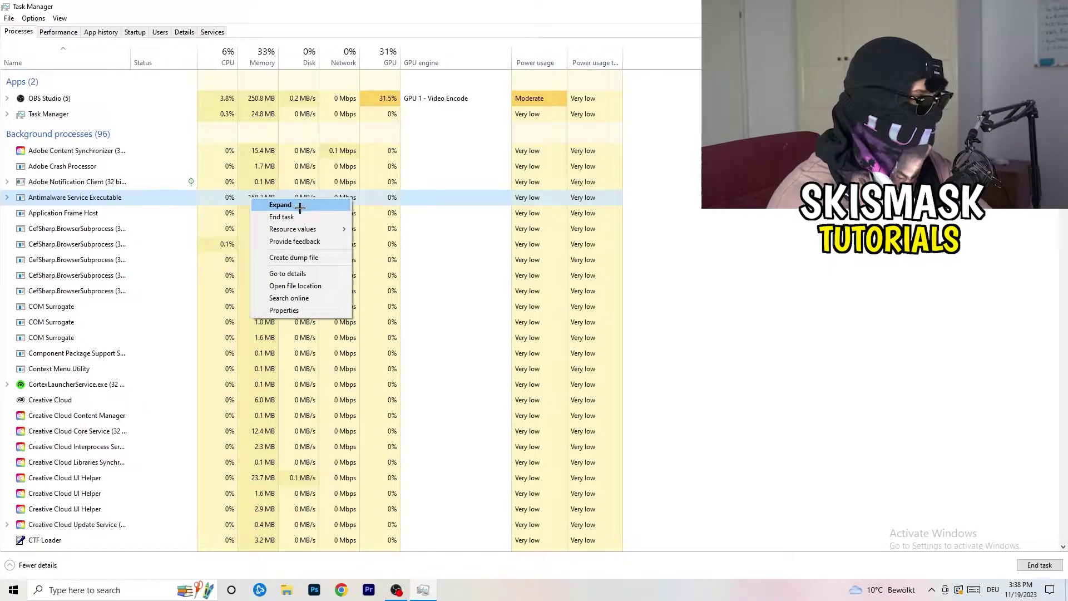
mouse_move(299, 232)
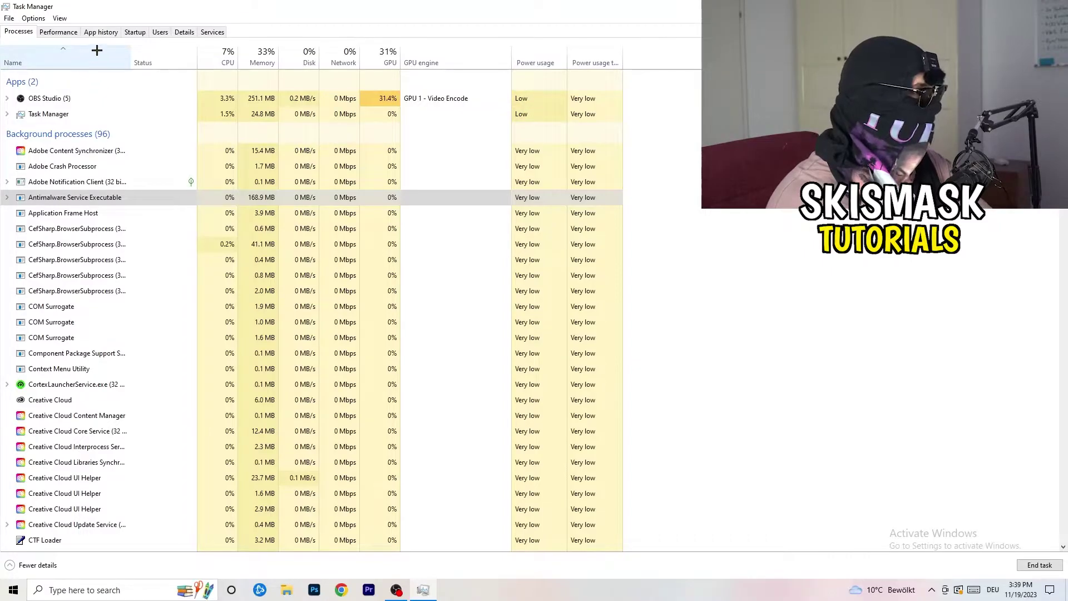
left_click(135, 32)
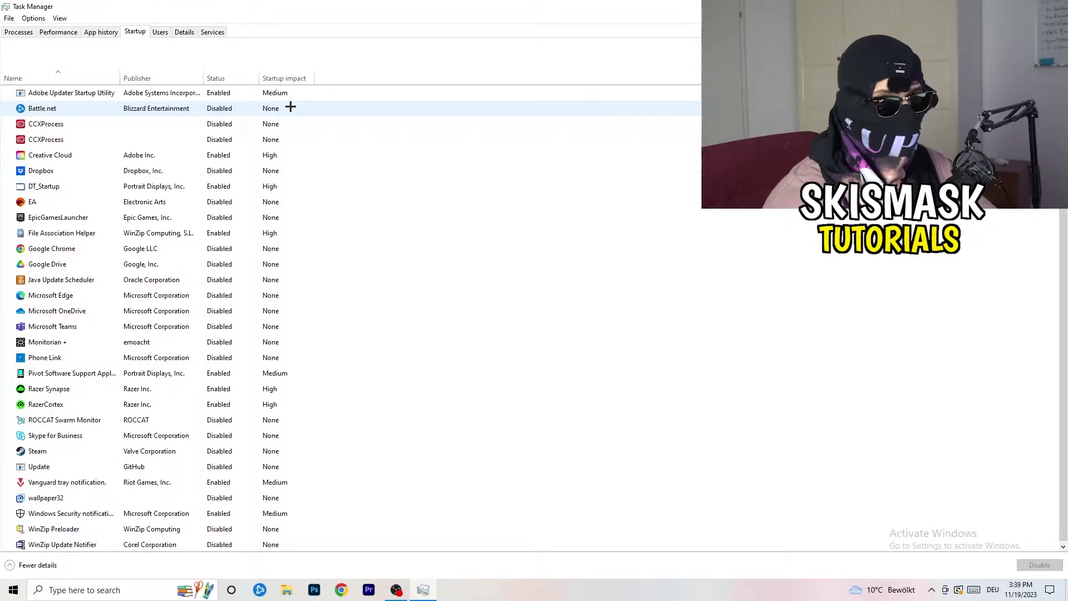
Step: Review the Dropbox, EA and File Association Helper startup options without disabling any
right_click(224, 169)
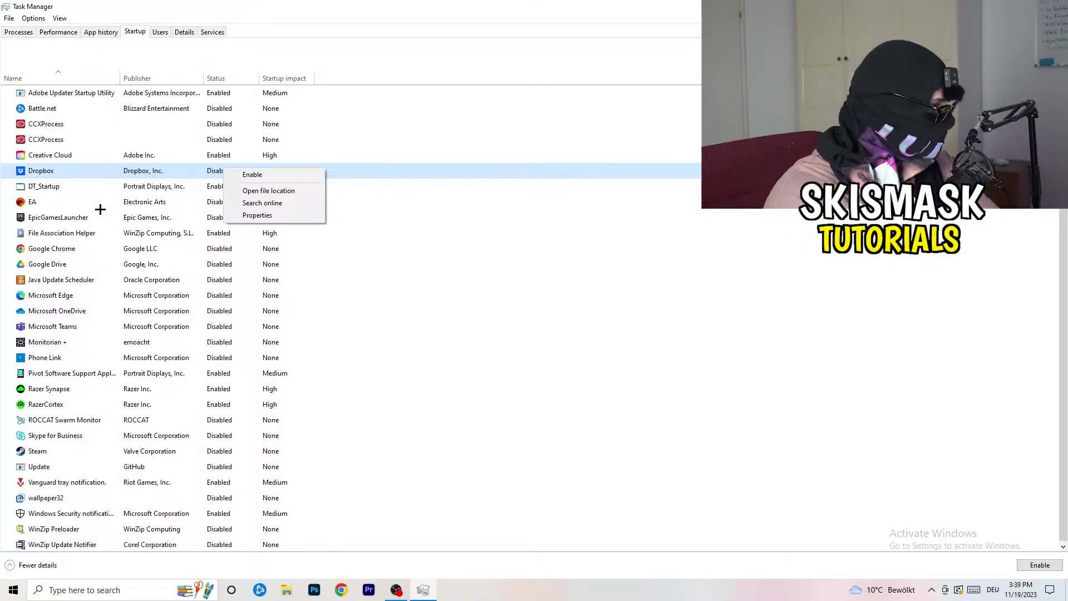
right_click(106, 204)
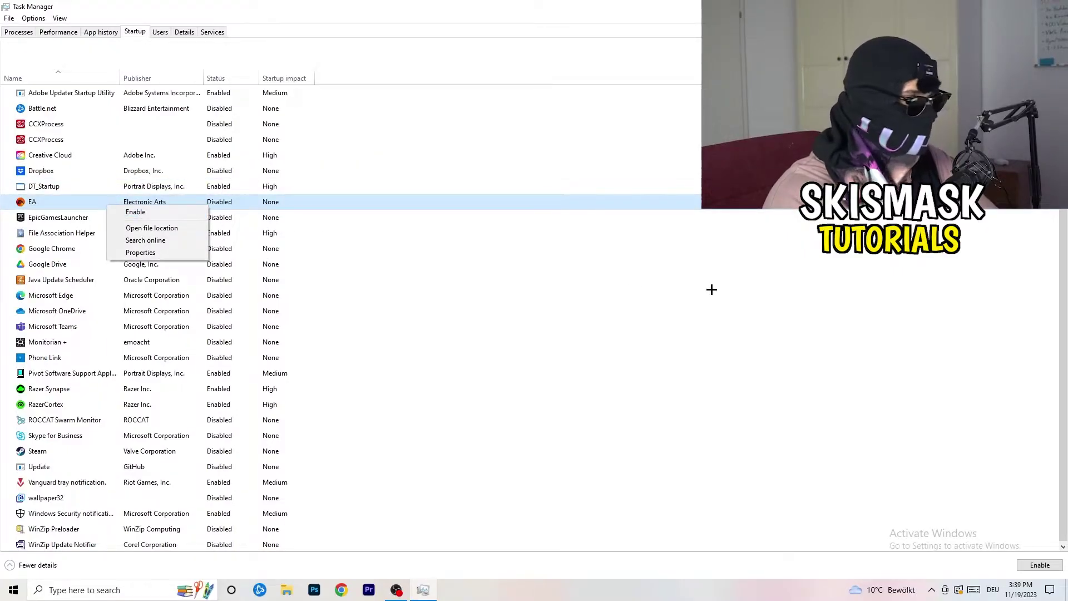
left_click(710, 290)
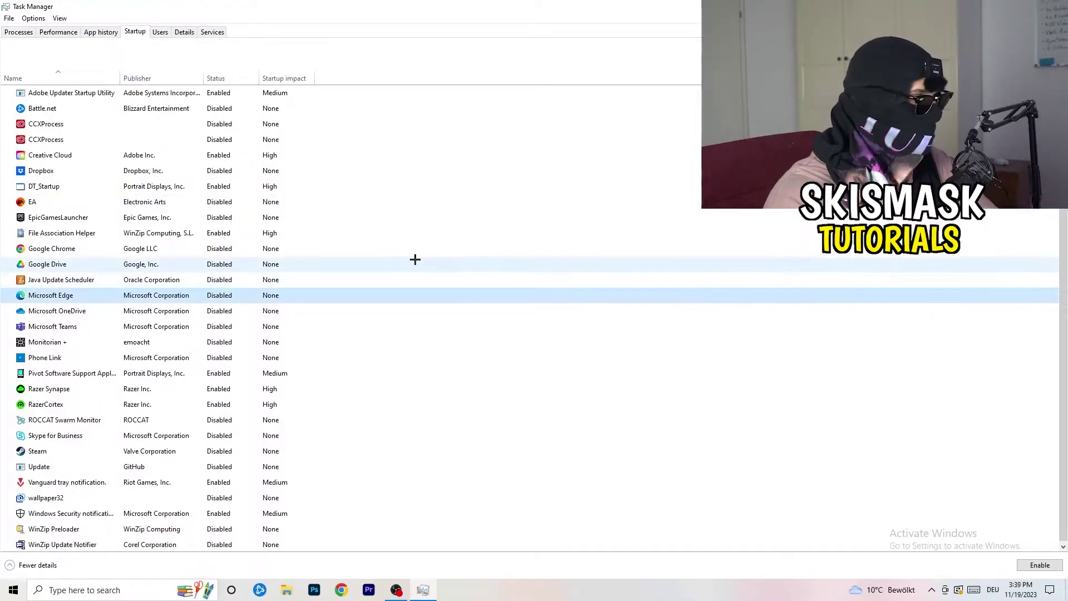
right_click(219, 235)
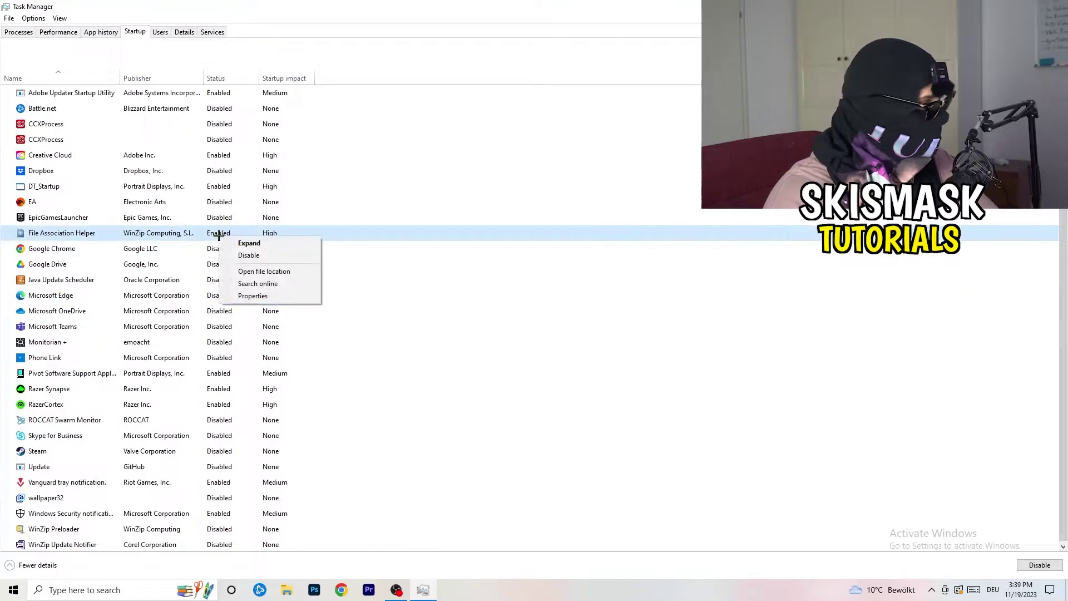
left_click(478, 278)
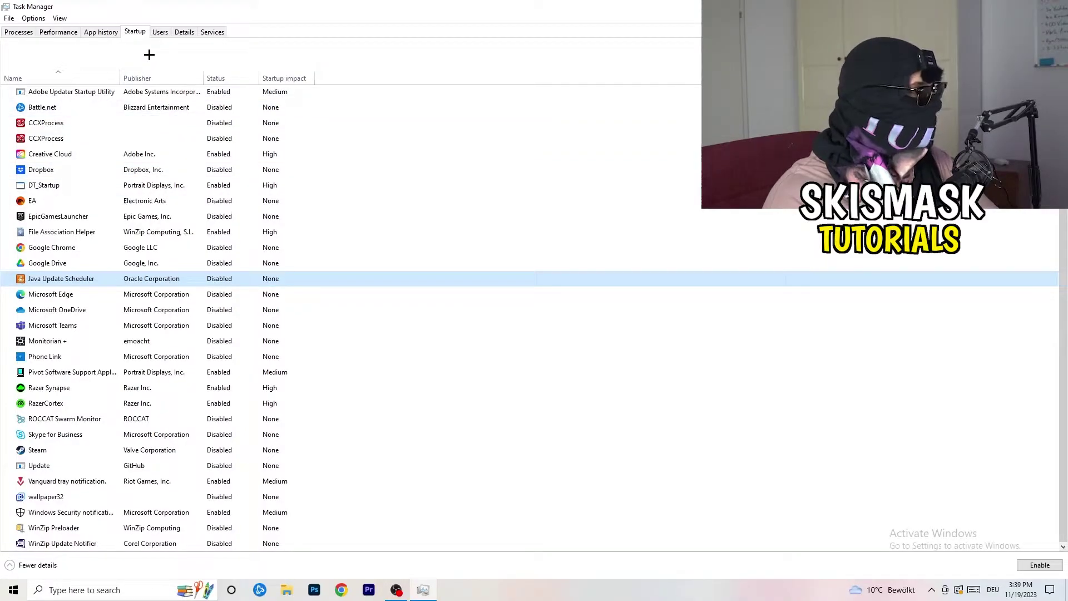
Step: View the Performance graphs, then the Details process list
left_click(62, 33)
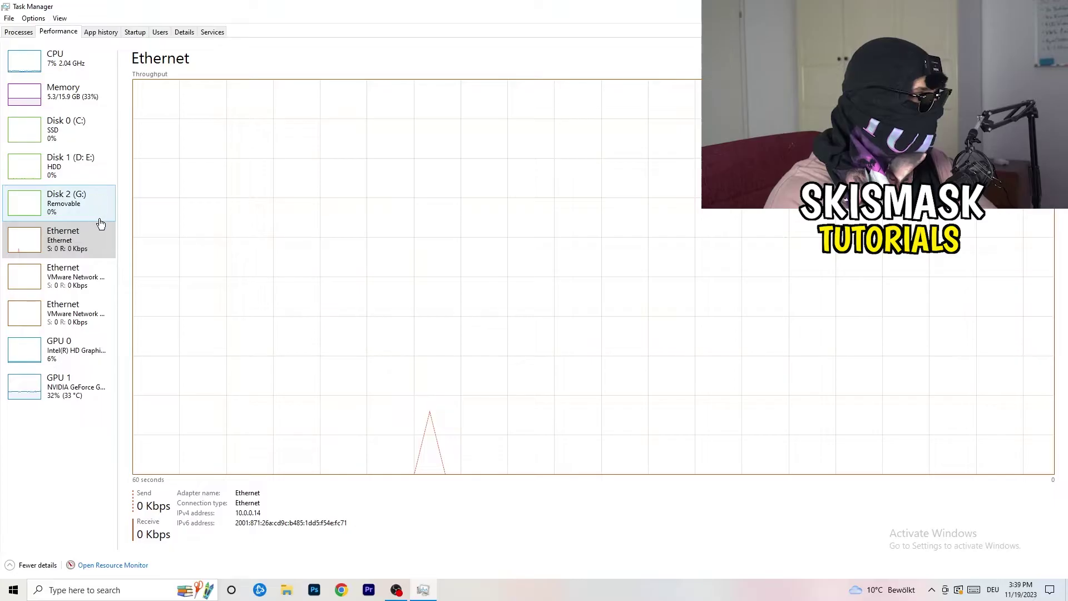
left_click(184, 32)
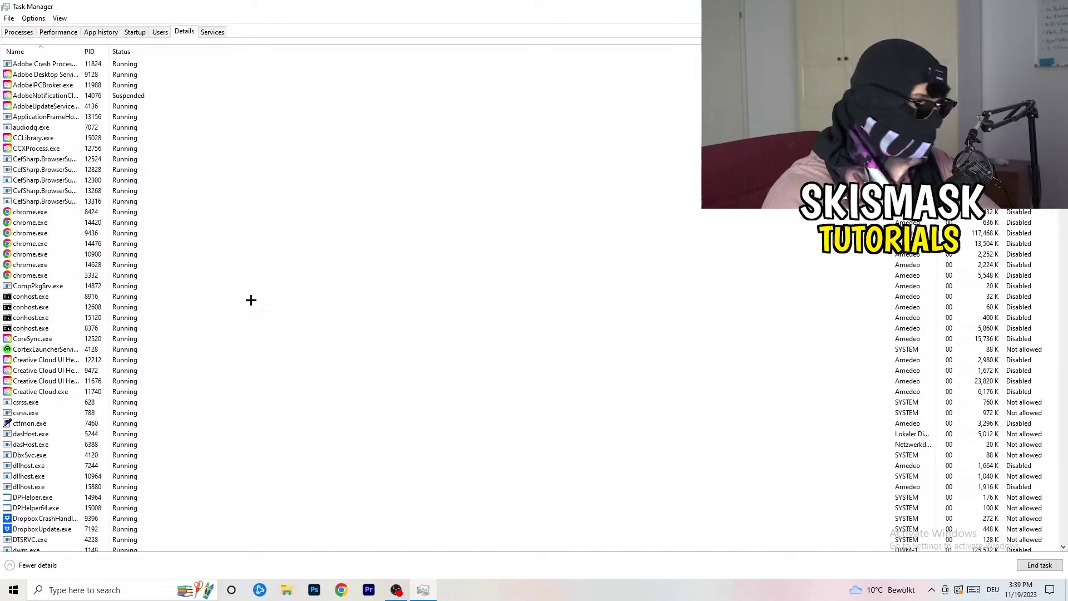
scroll(113, 284, "down", 6)
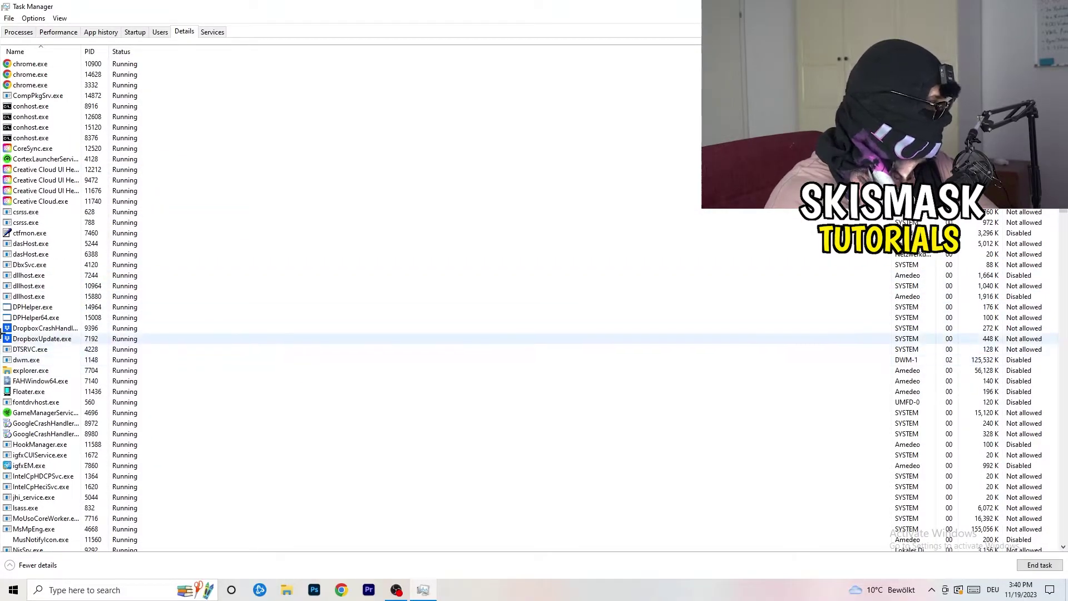
Step: Leave DropboxCrashHandler's priority unchanged and close Task Manager
right_click(45, 329)
right_click(89, 328)
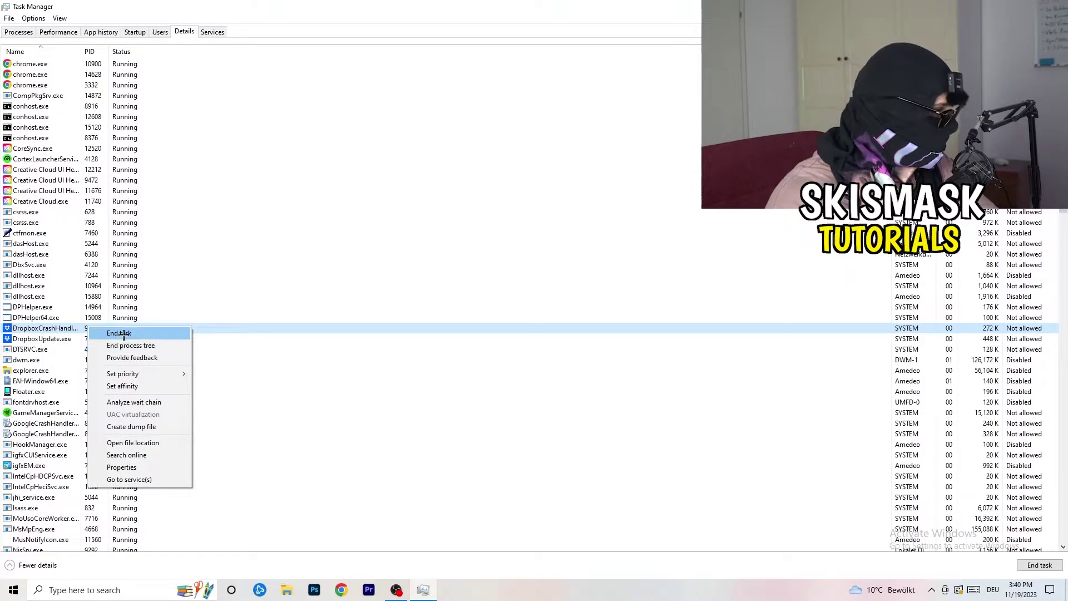
right_click(81, 328)
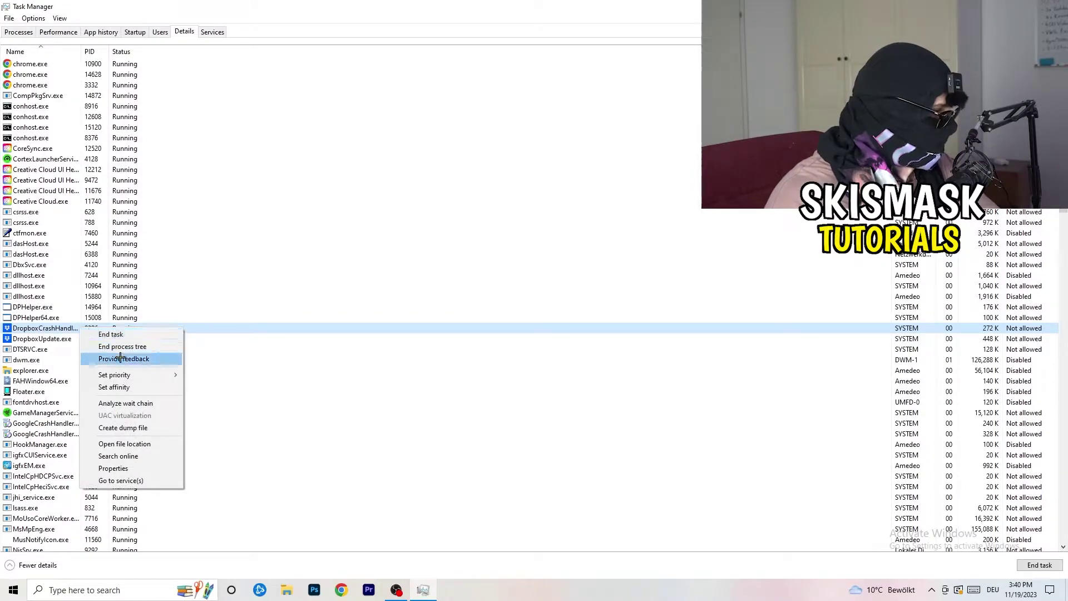
mouse_move(131, 376)
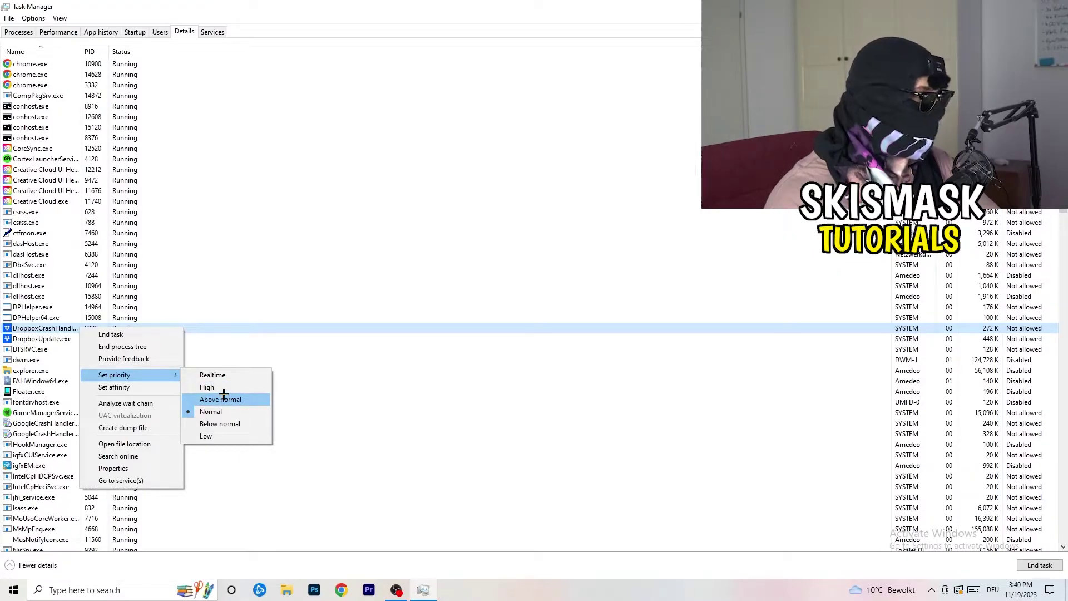
left_click(504, 31)
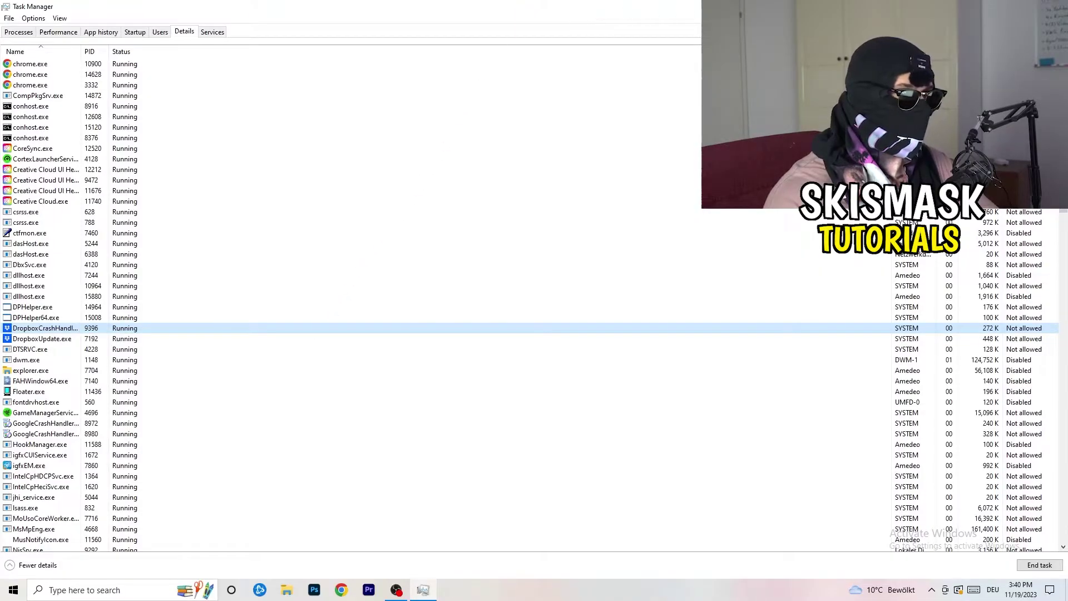
key("alt+F4")
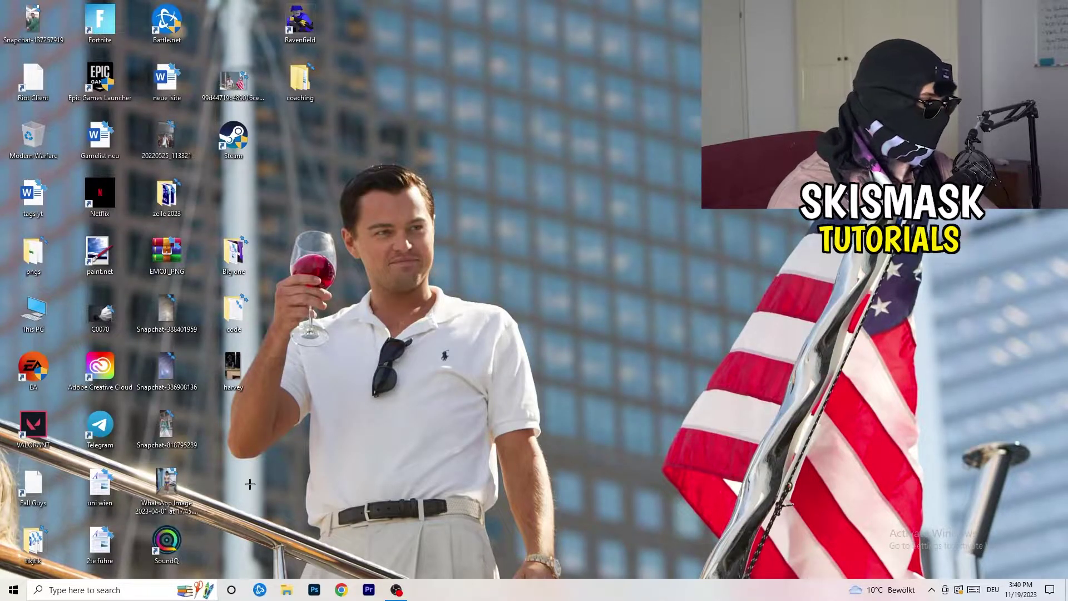
Step: Search 'sett' from Start to launch Settings and open the System category
left_click(14, 590)
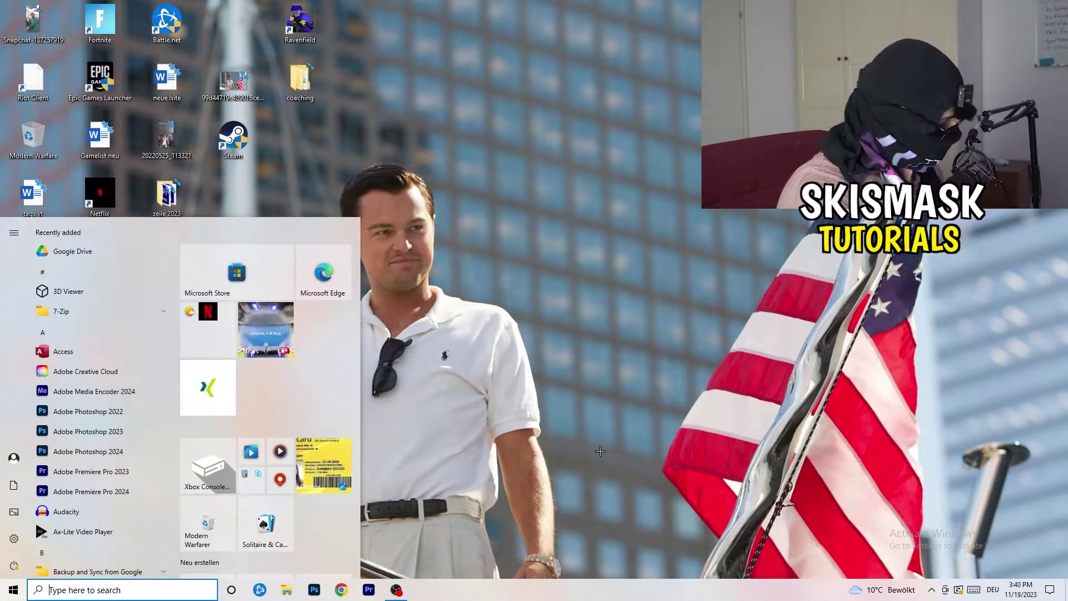
type("sett")
key("Return")
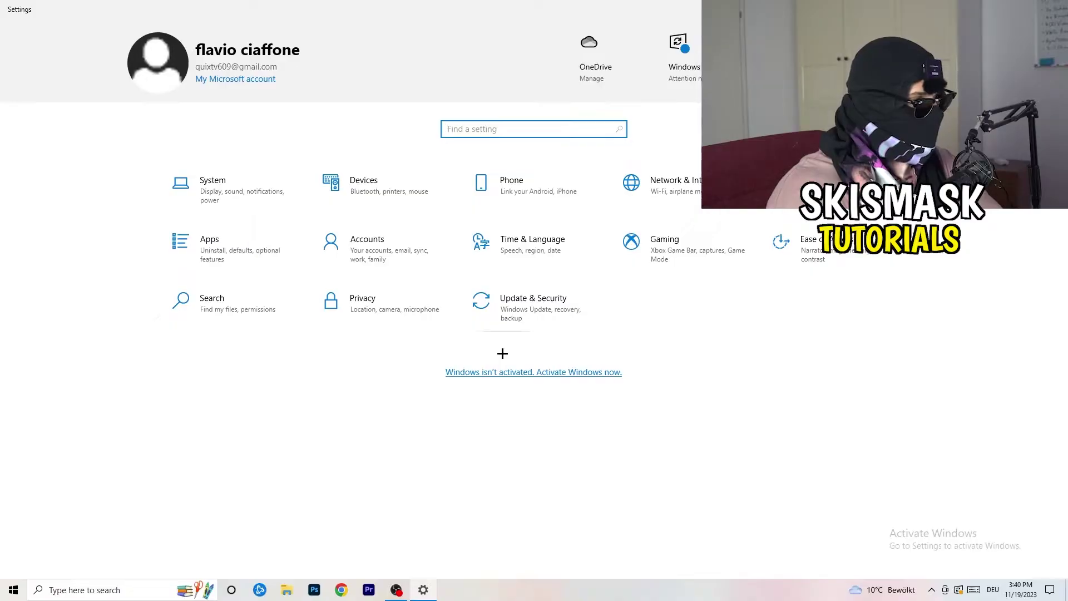
left_click(241, 200)
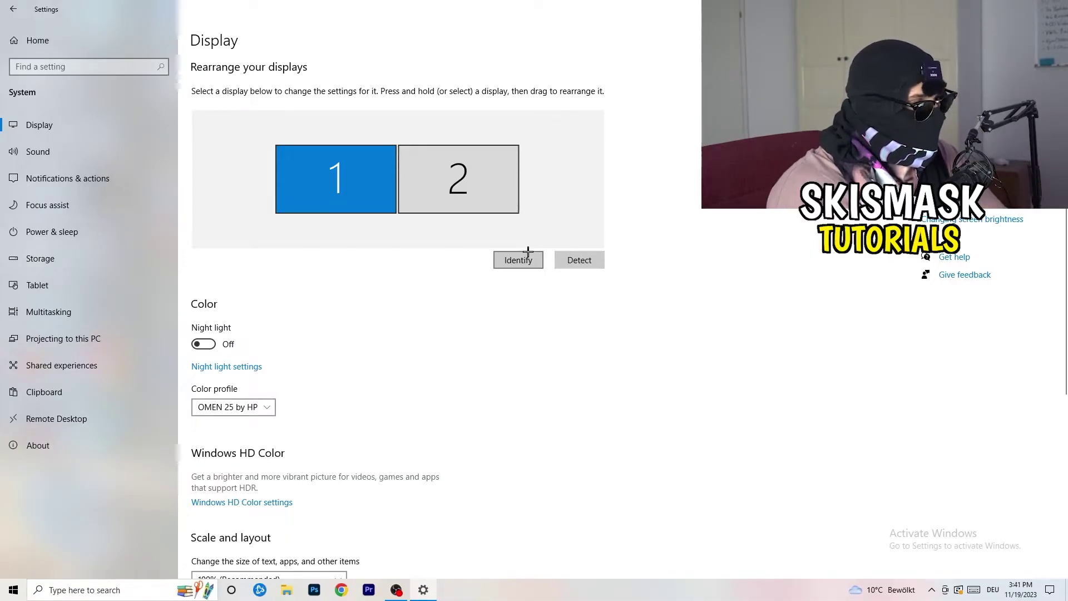
Step: Keep display scaling at 100% (Recommended) under Scale and layout
scroll(377, 305, "down", 2)
scroll(377, 306, "up", 2)
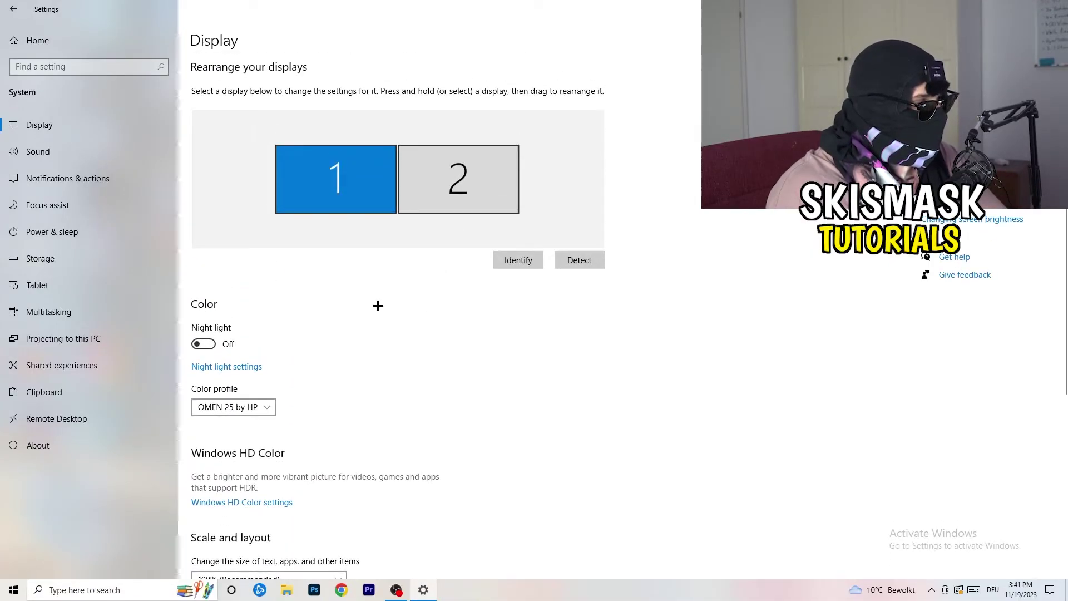
scroll(378, 305, "down", 5)
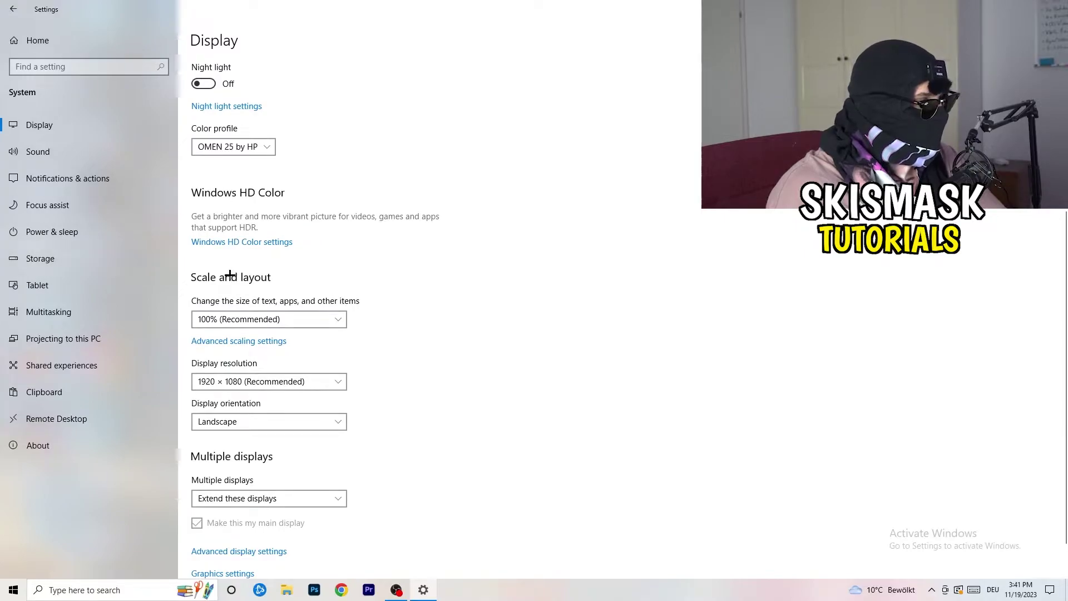
left_click(329, 316)
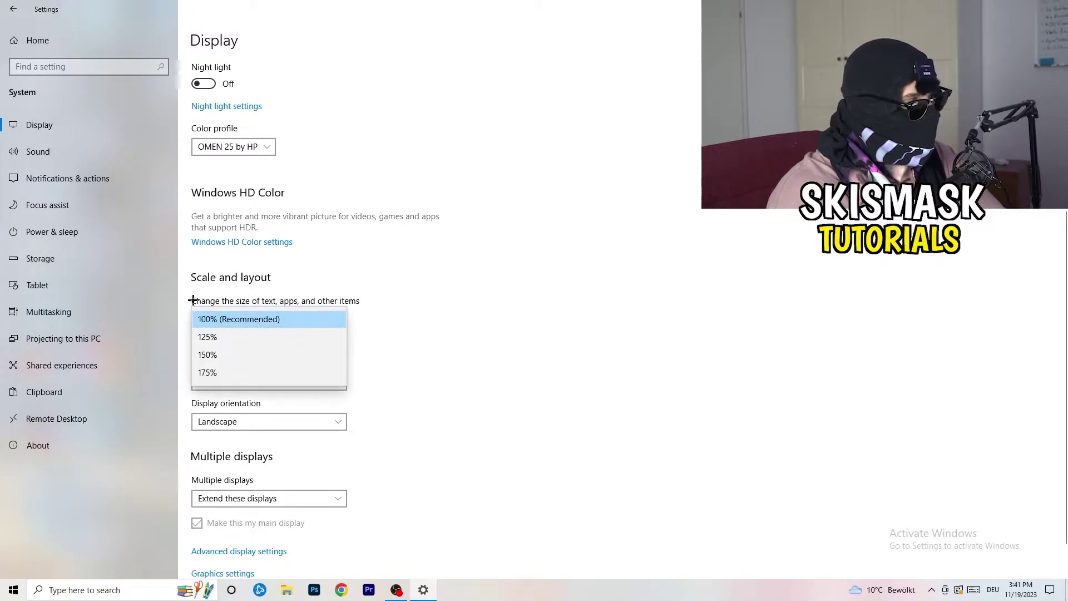
left_click(380, 298)
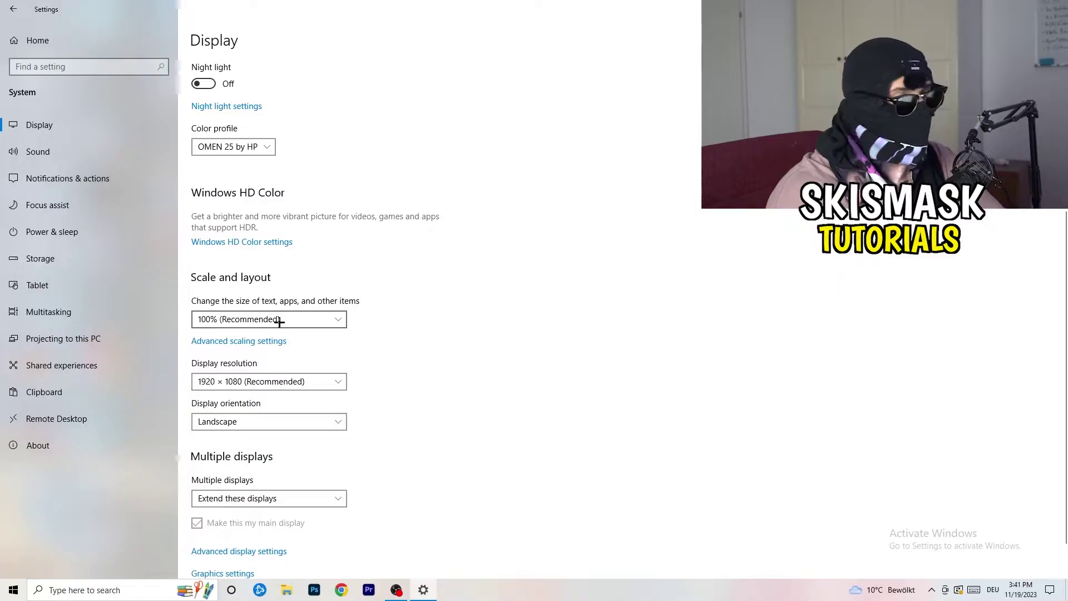
scroll(297, 322, "down", 1)
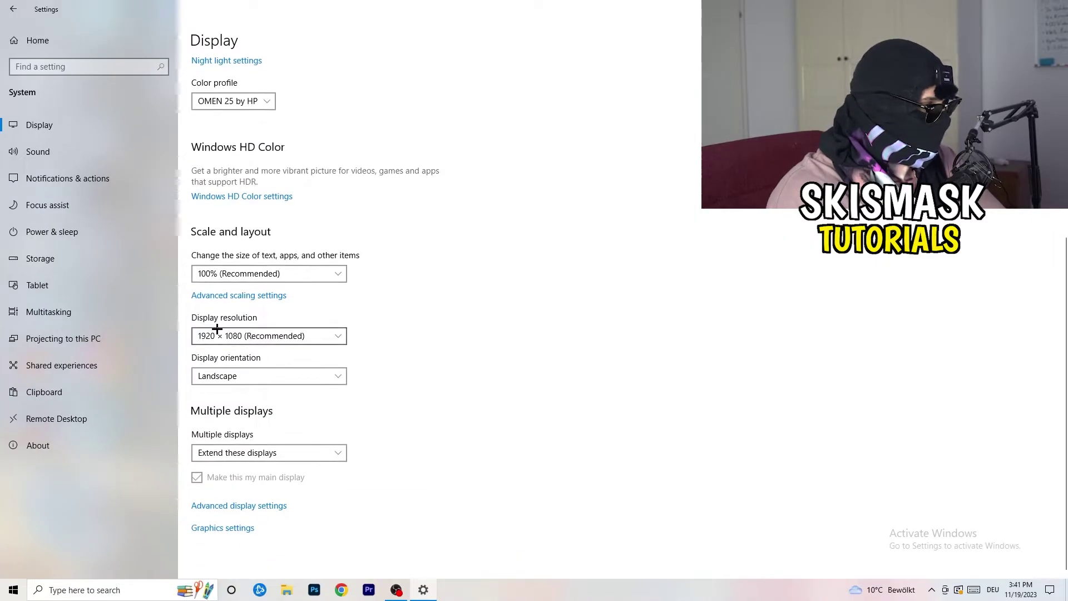
key("alt+Down")
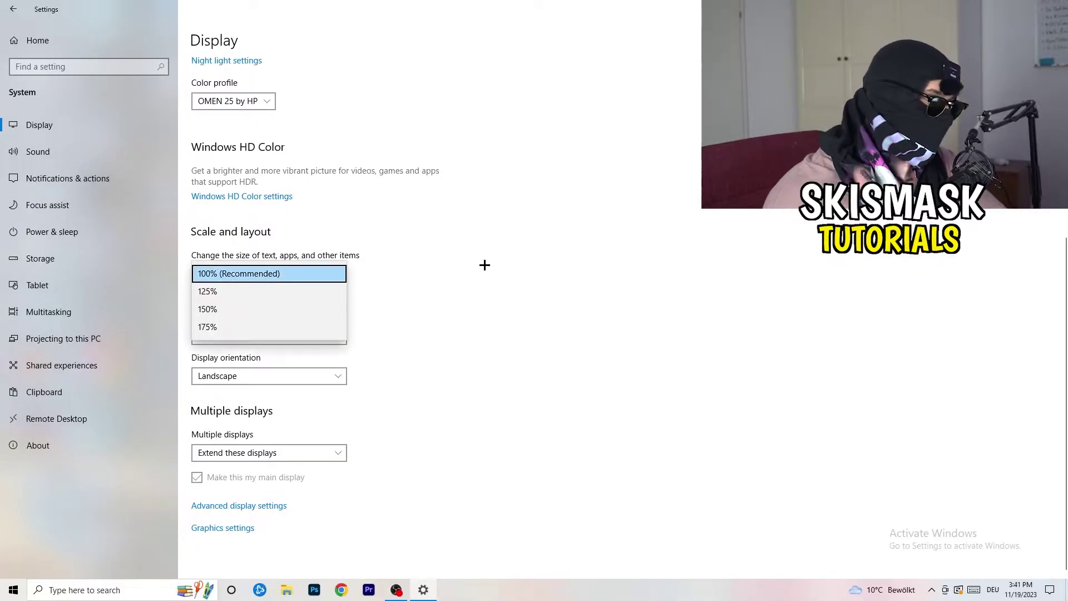
left_click(485, 265)
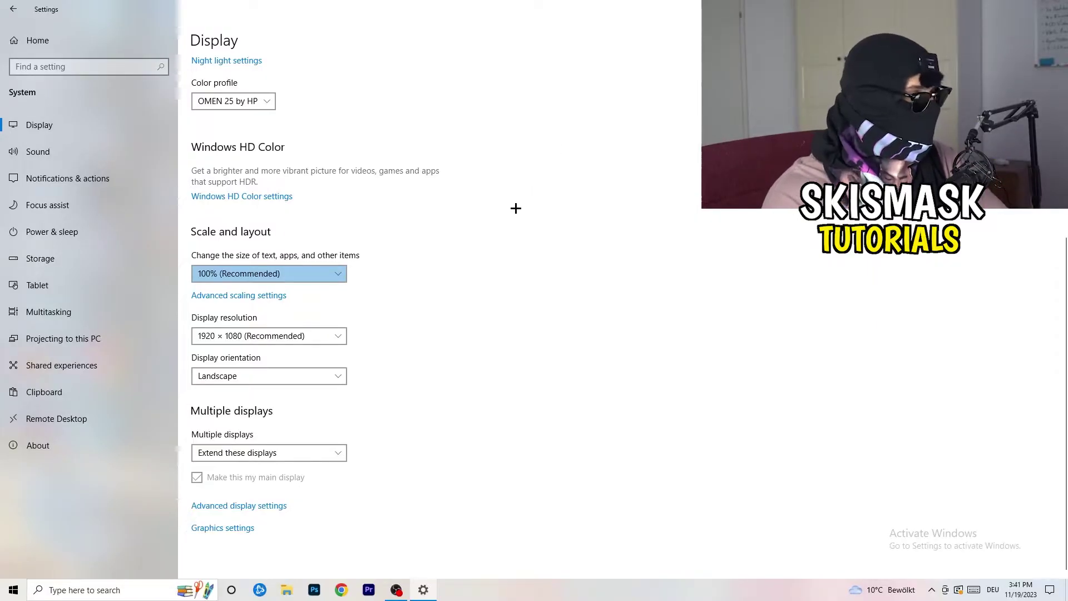
Step: Keep the display resolution at 1920 × 1080 and go to Storage settings
left_click(341, 336)
left_click(387, 316)
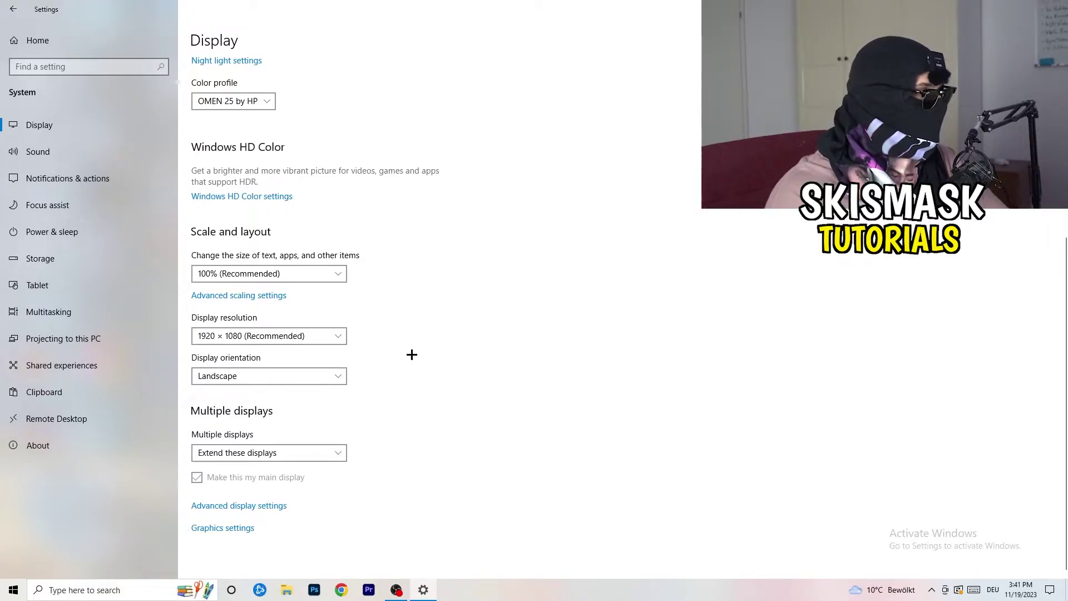
left_click(78, 250)
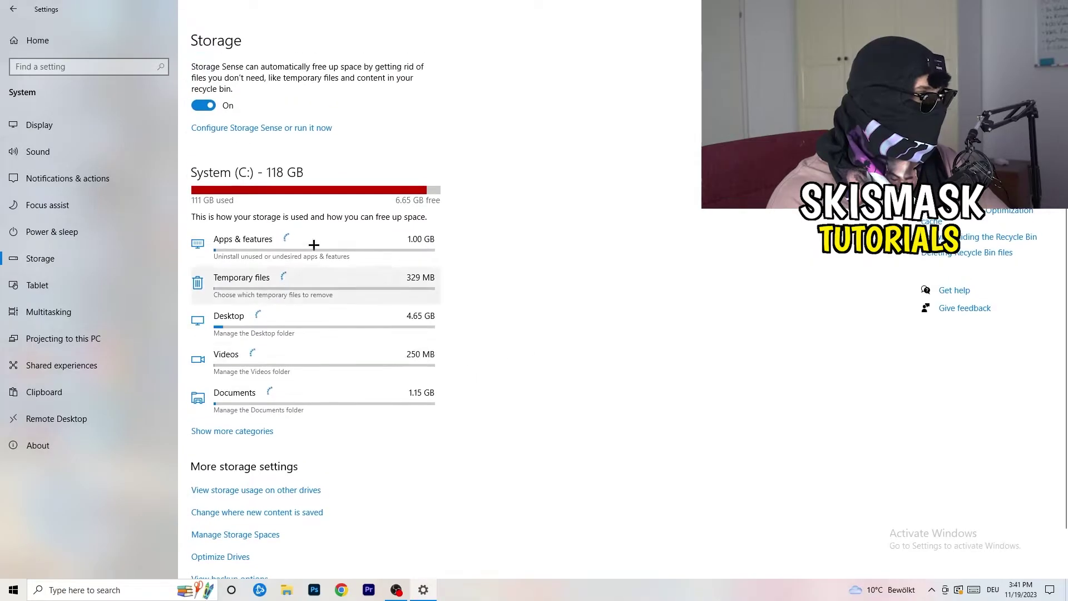
Step: Configure Storage Sense to run weekly with 14-day recycle bin, not deleting unused temporary files
left_click(233, 130)
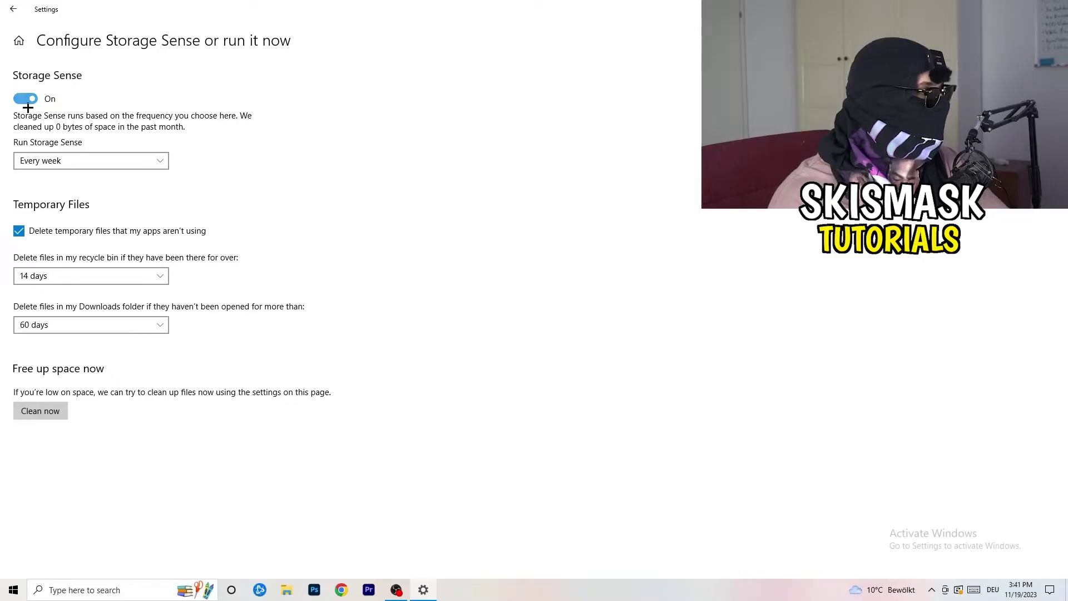
left_click(89, 161)
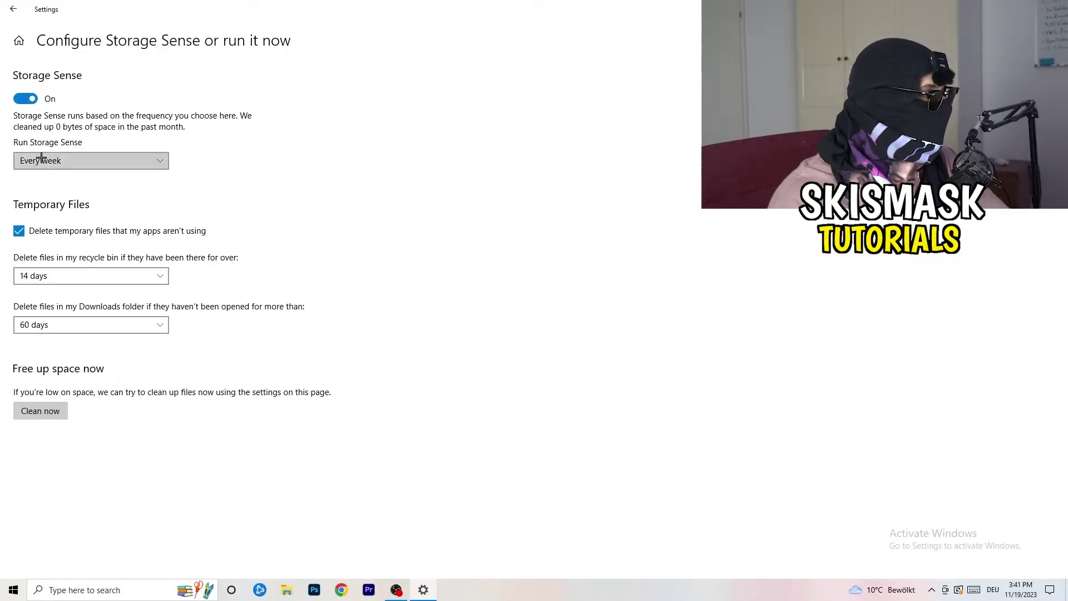
left_click(210, 141)
left_click(173, 233)
left_click(67, 273)
left_click(256, 349)
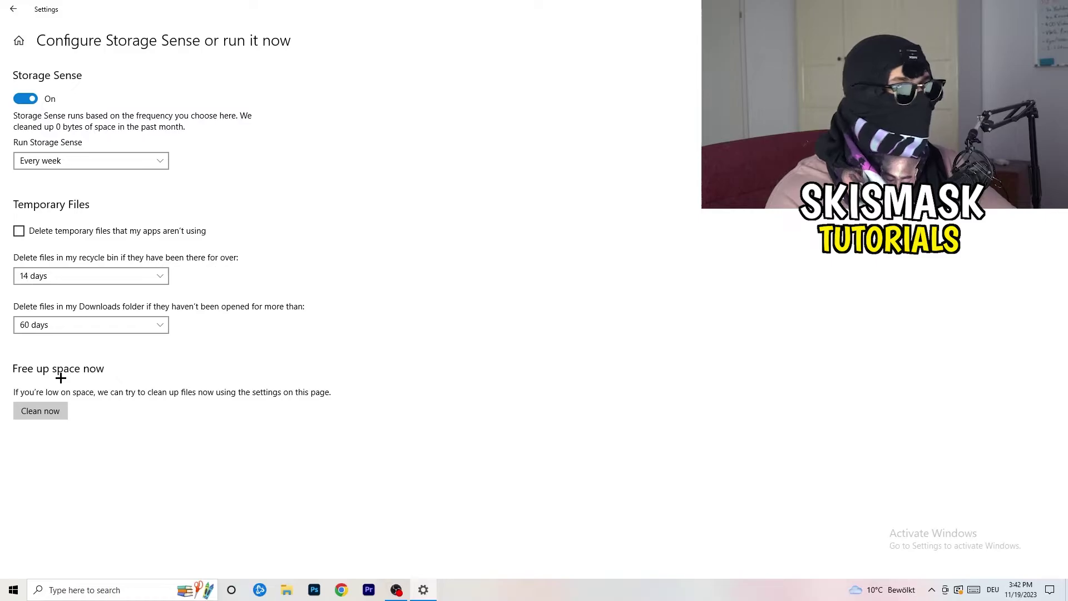
left_click(2, 13)
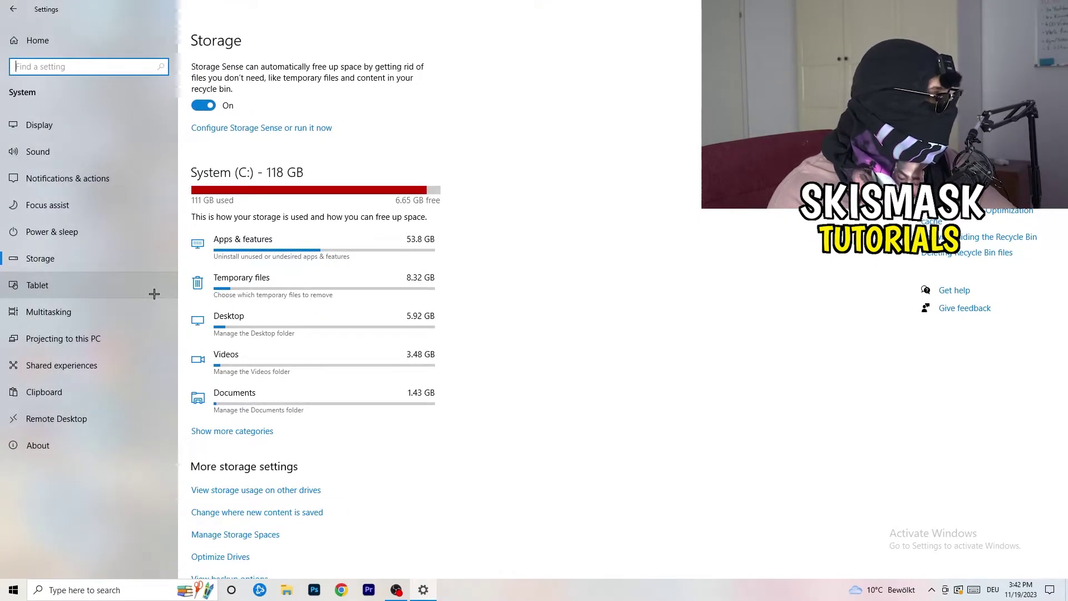
Step: From Power & sleep, show all additional power plans, keep Balanced, and close Power Options
left_click(123, 239)
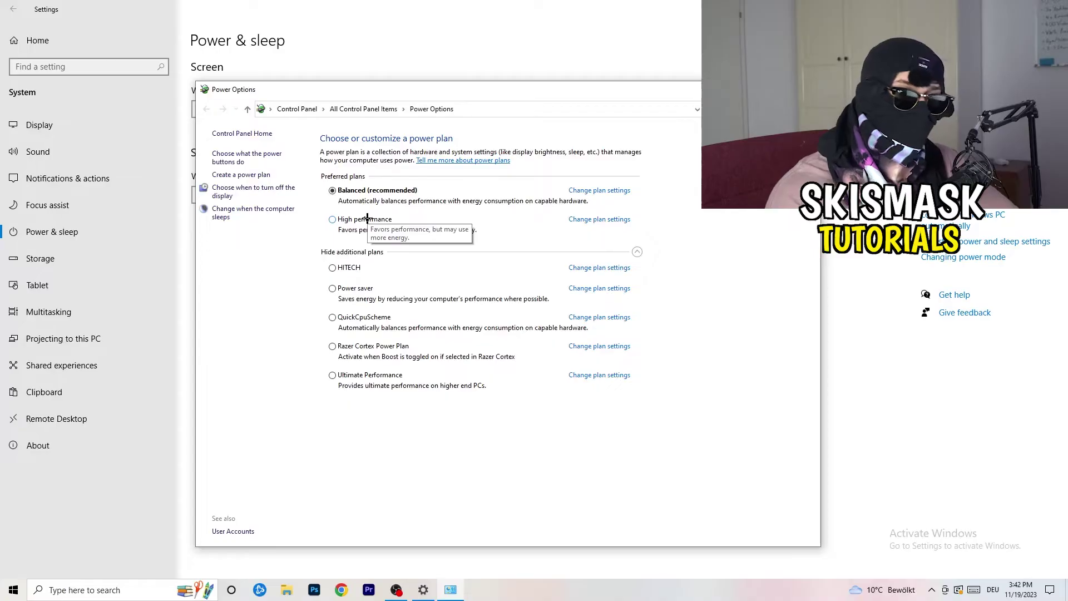
left_click(362, 255)
left_click(639, 253)
left_click(640, 254)
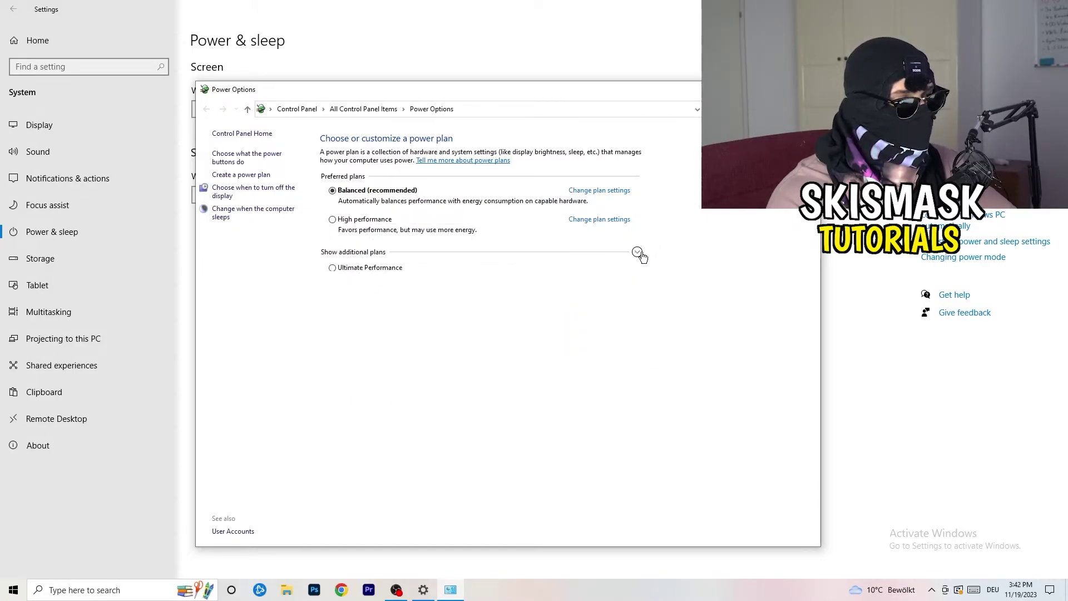
left_click(639, 253)
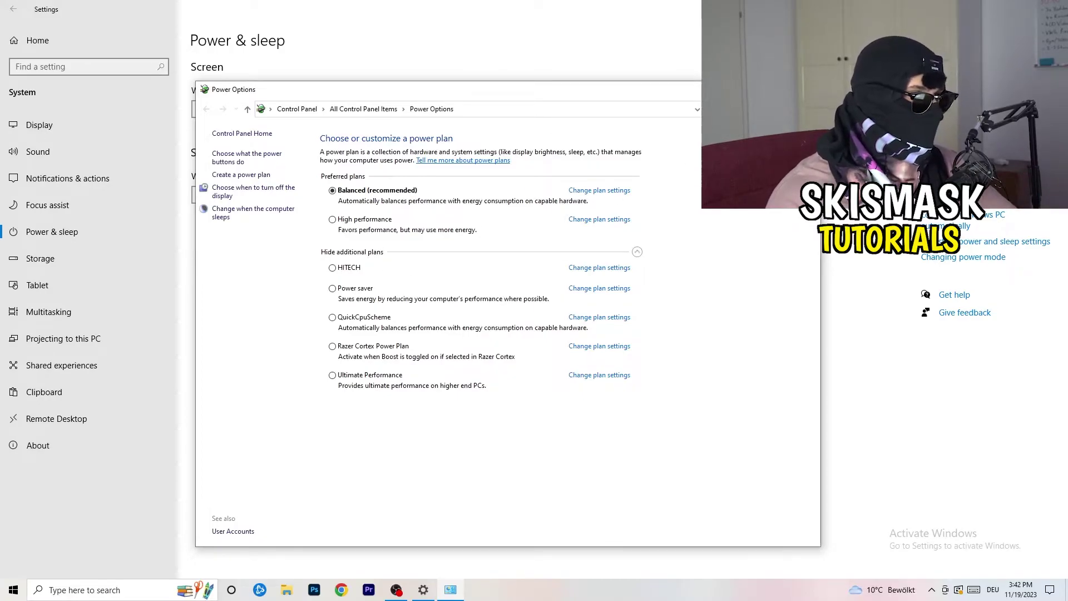
left_click(808, 89)
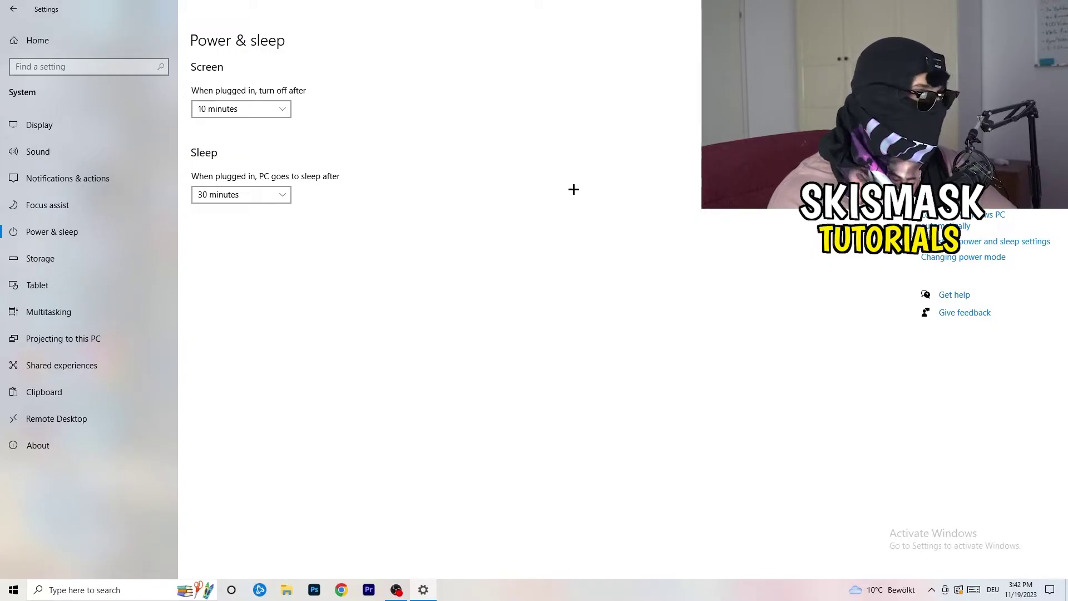
Step: Close Settings, move the Steam shortcut into open desktop space, and open its Properties
key("alt+F4")
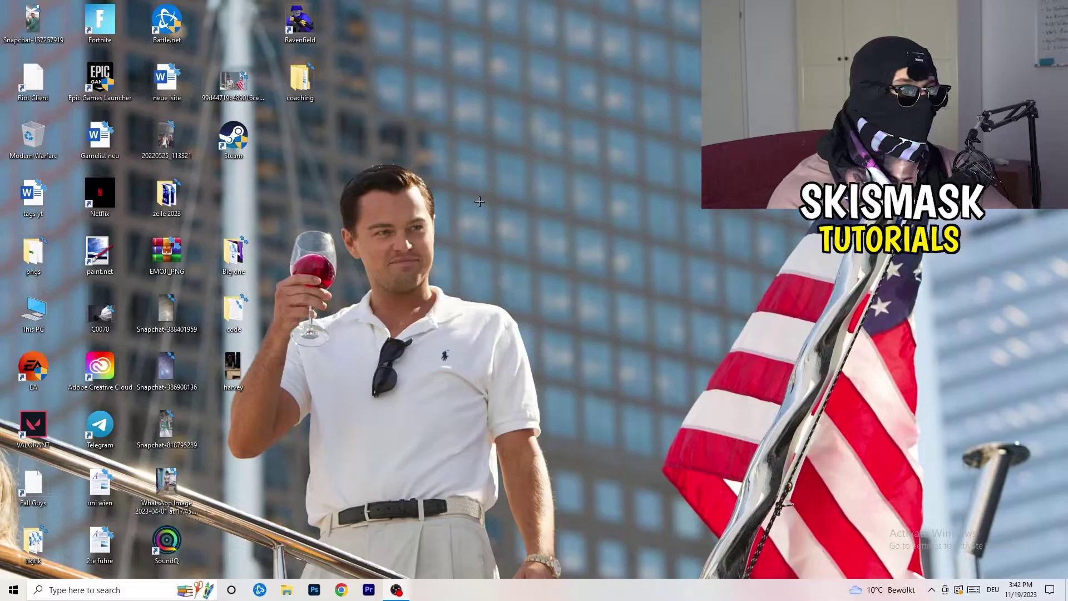
left_click_drag(239, 146, 573, 204)
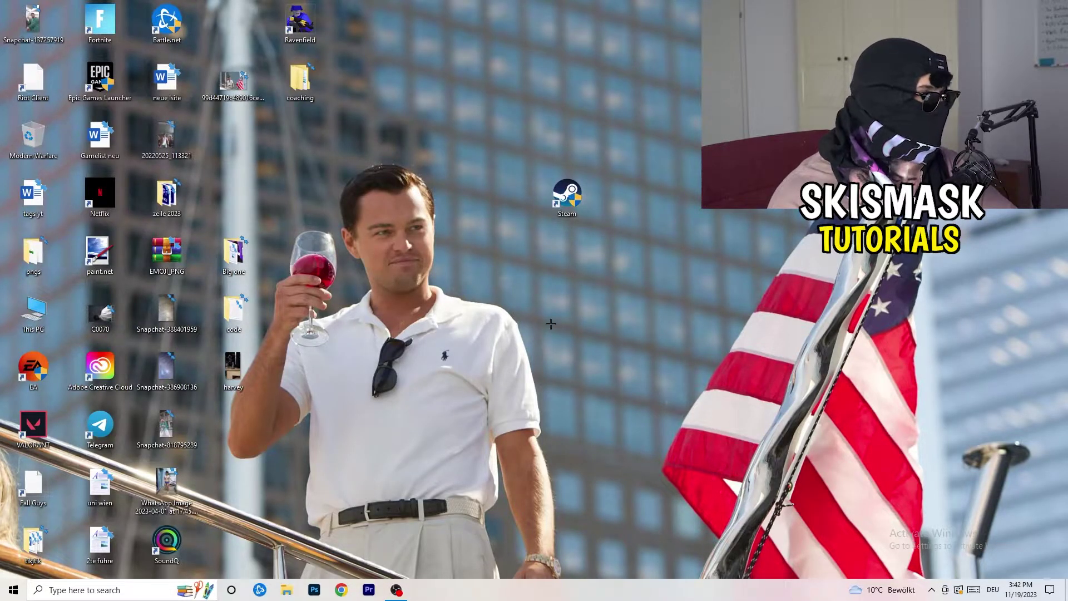
right_click(558, 199)
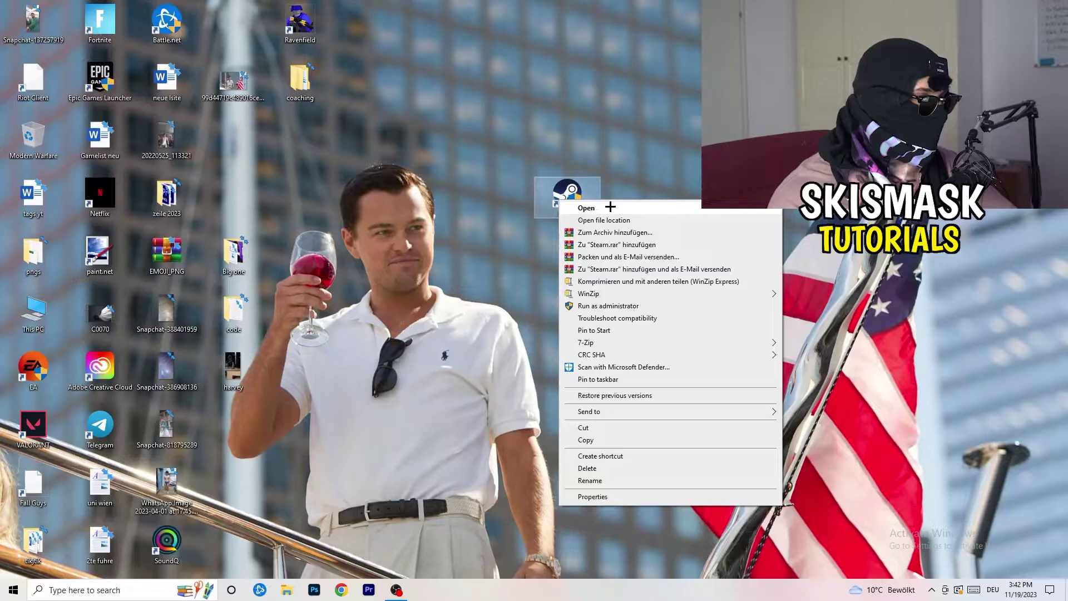
left_click(610, 496)
left_click_drag(624, 207, 516, 156)
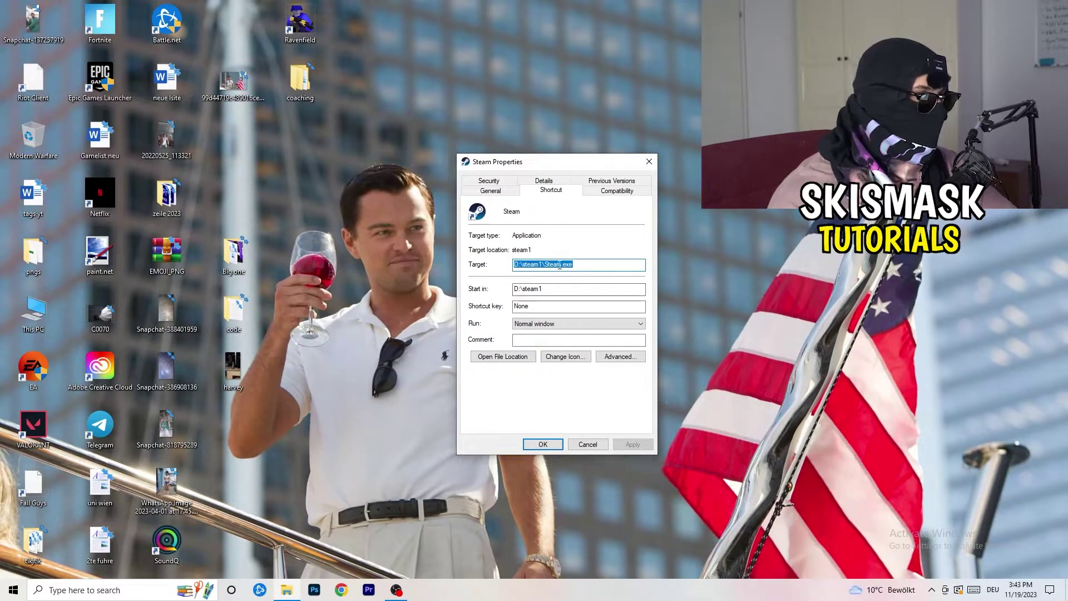
Step: Set Steam to run in Windows 8 compatibility mode and apply the change
left_click(630, 193)
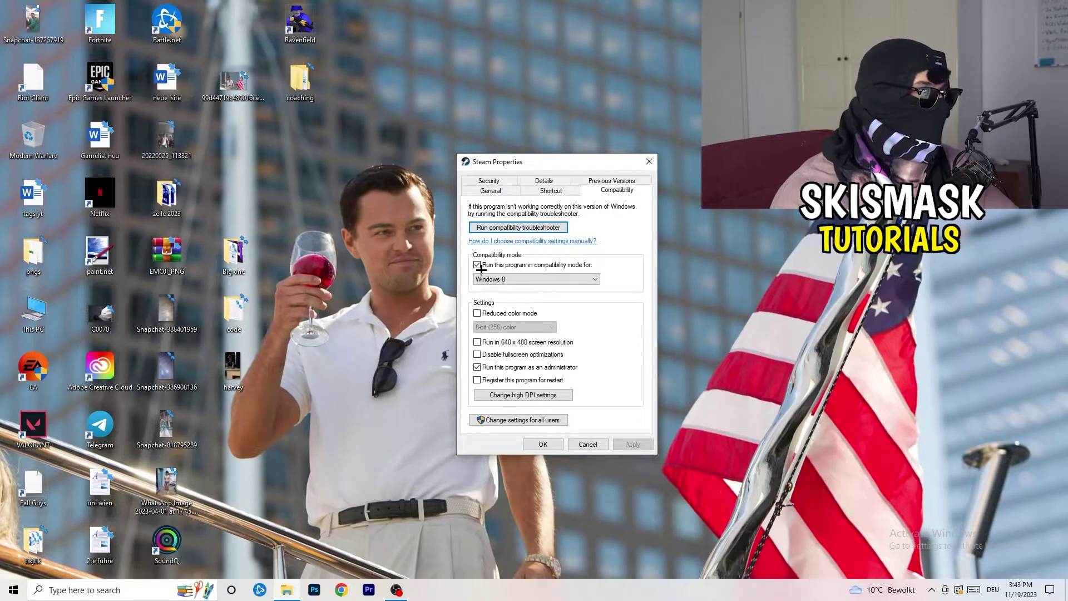
left_click(562, 265)
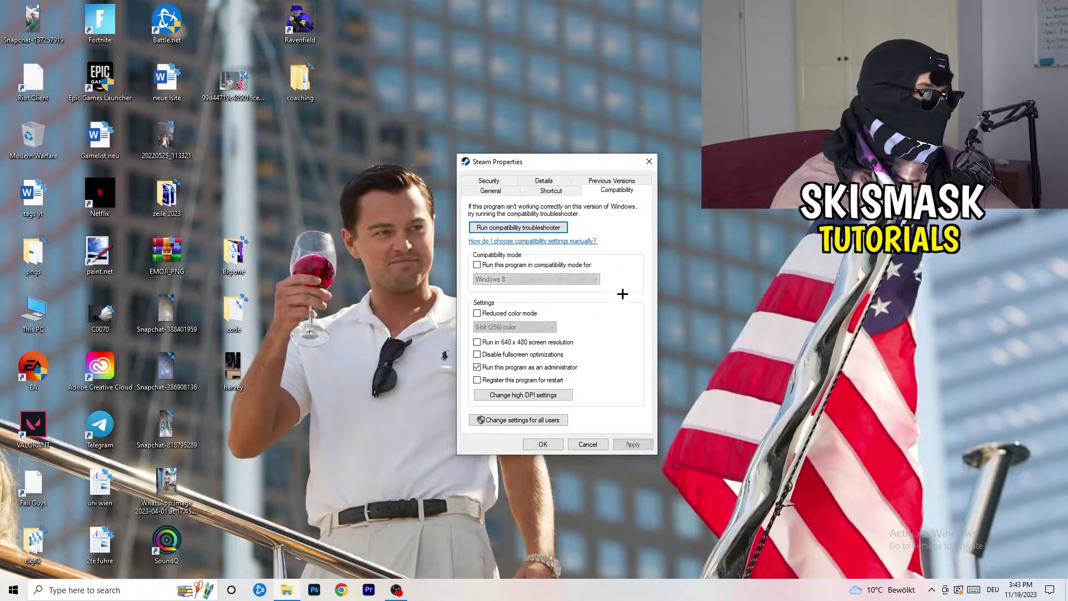
left_click(485, 267)
left_click(527, 282)
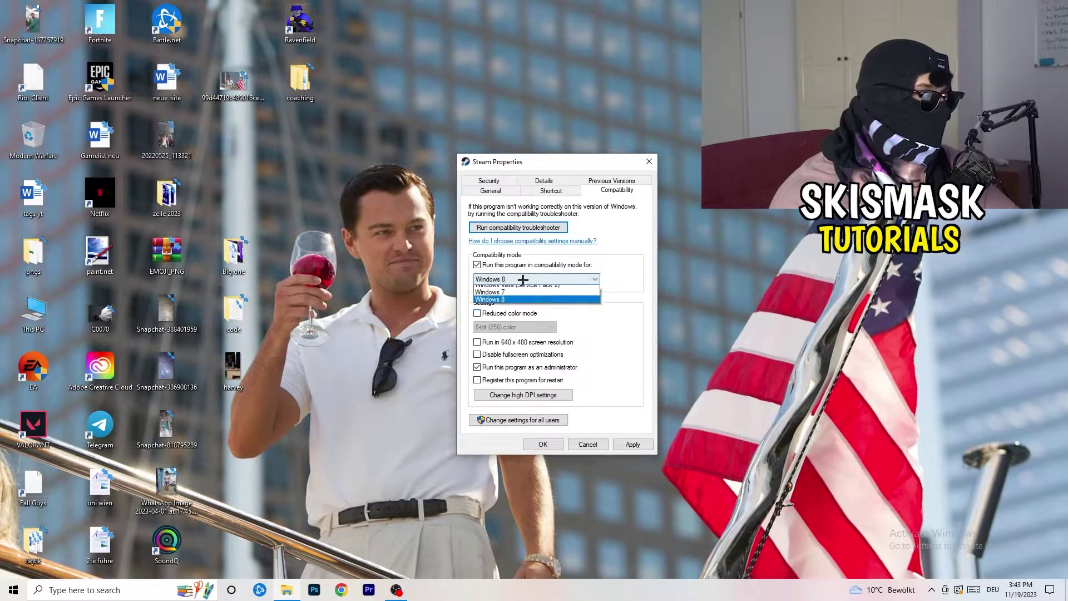
left_click(621, 325)
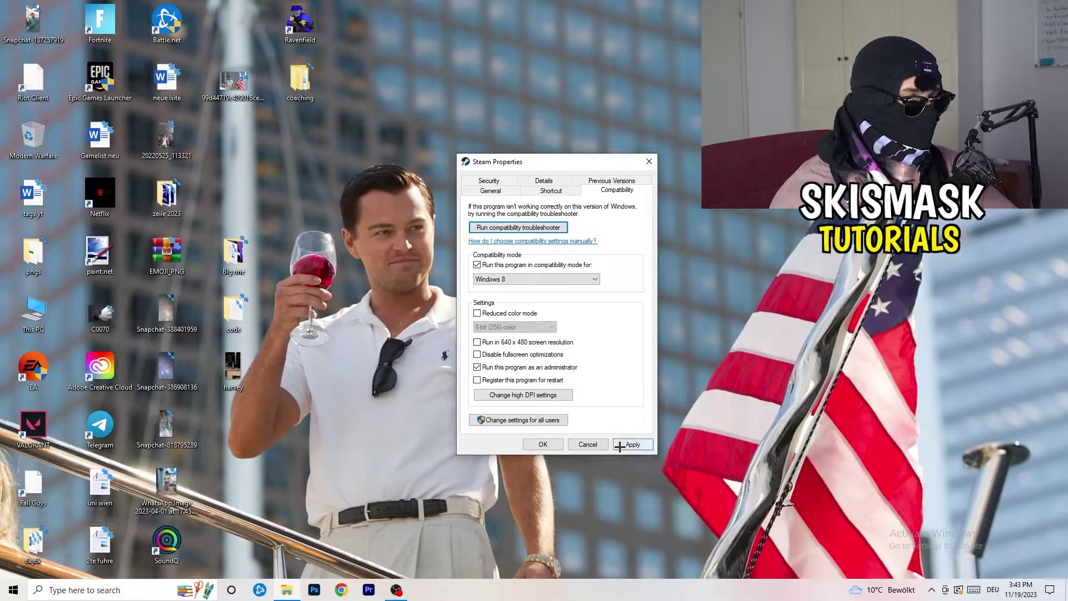
left_click(543, 444)
left_click_drag(578, 204, 516, 208)
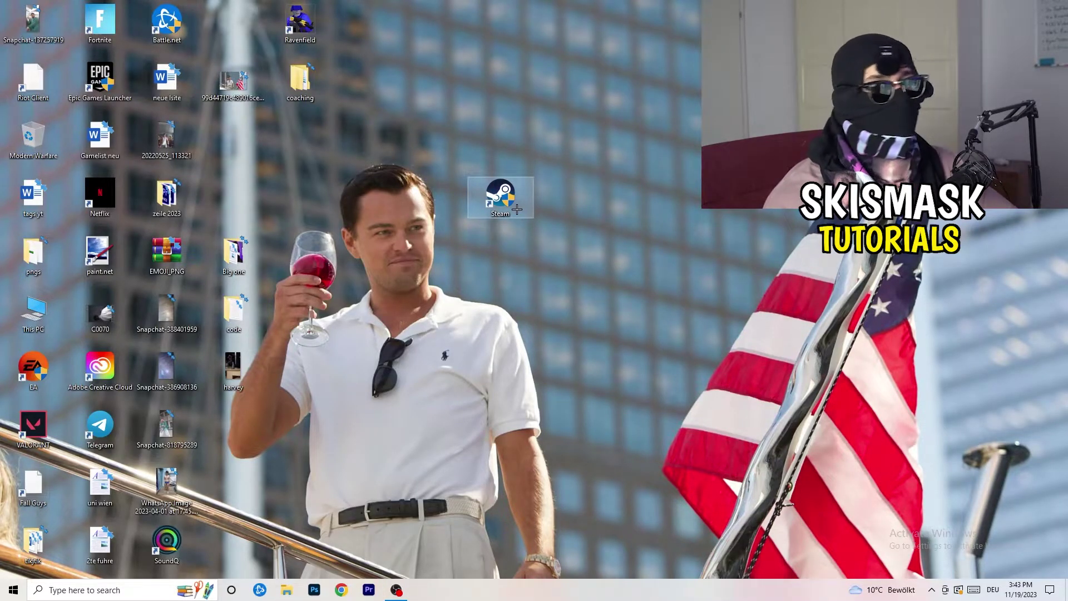
Step: Drag the Steam shortcut back to its original desktop slot, then open the Start menu
left_click_drag(517, 208, 650, 207)
left_click_drag(558, 153, 679, 194)
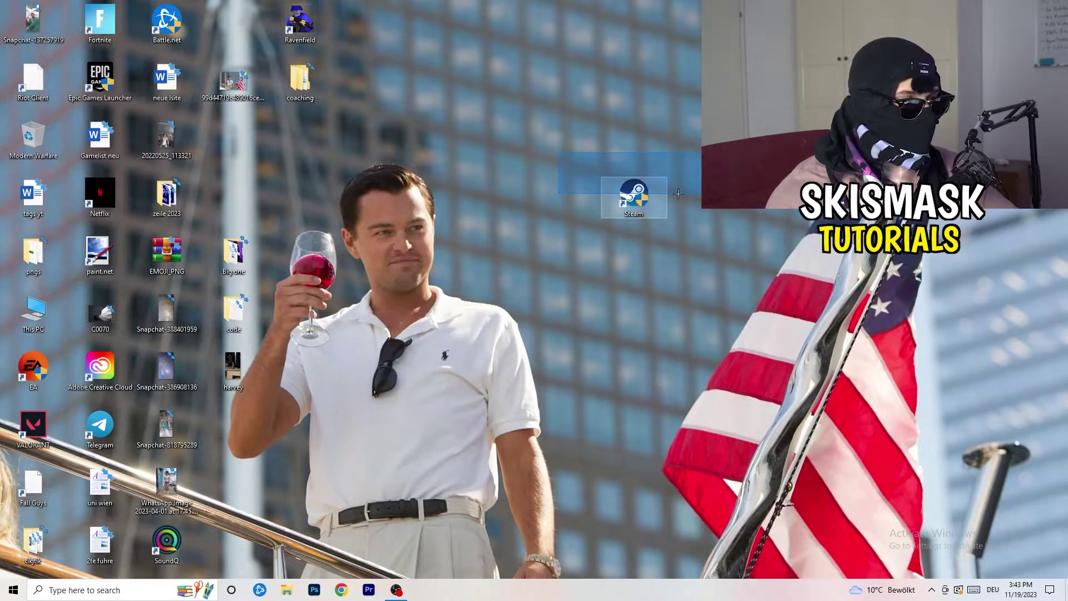
left_click(647, 341)
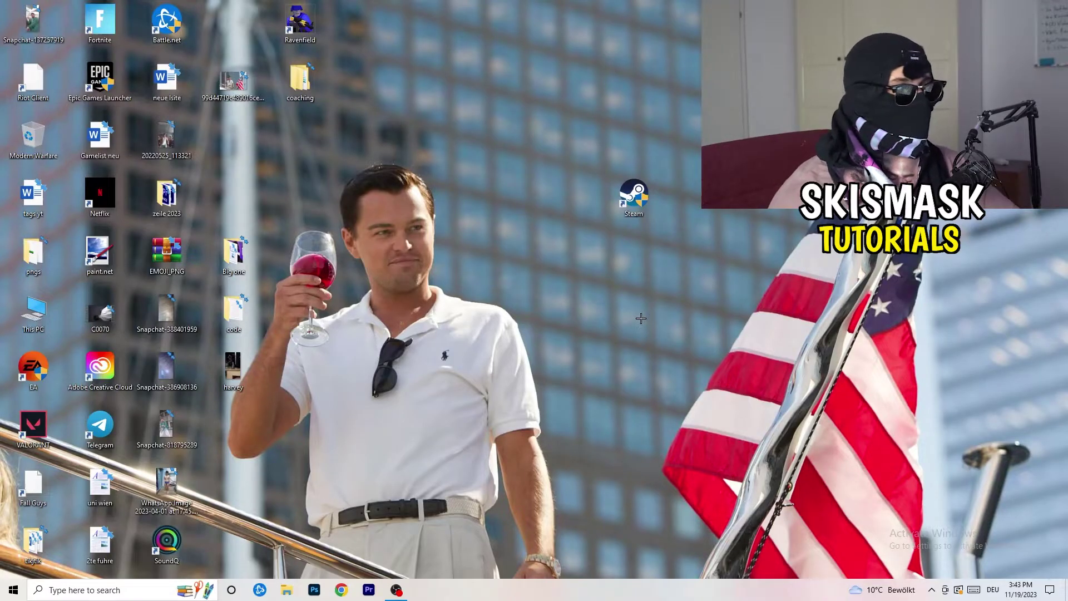
mouse_move(631, 202)
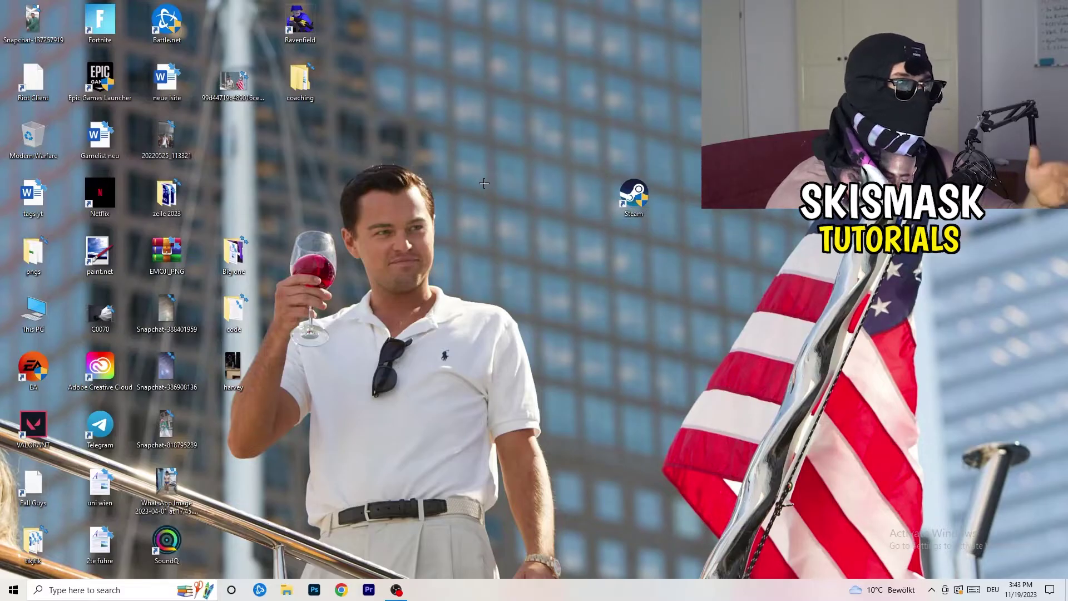
left_click(637, 204)
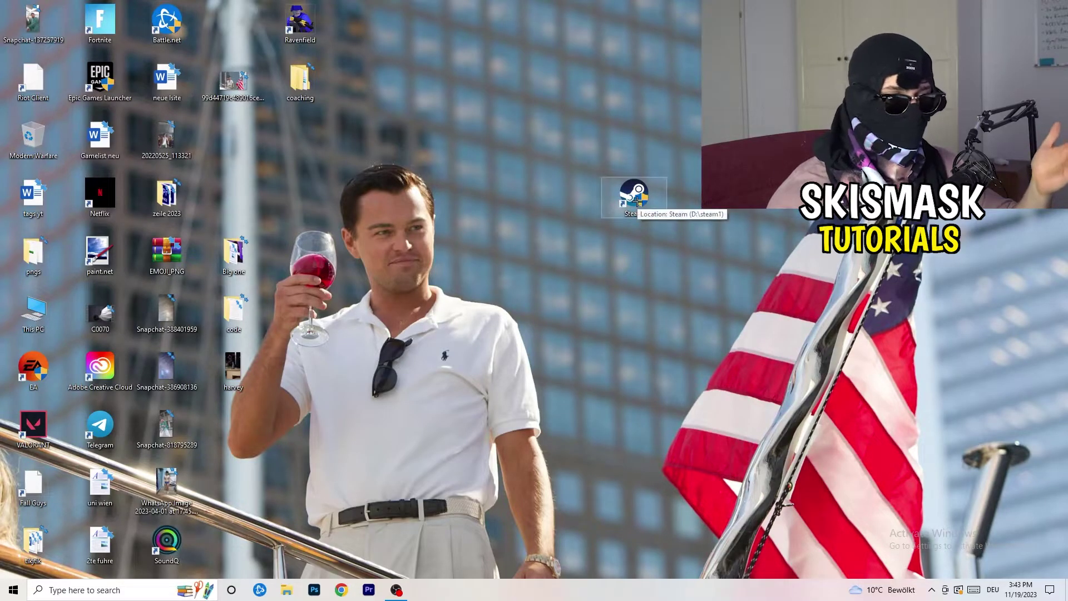
right_click(632, 194)
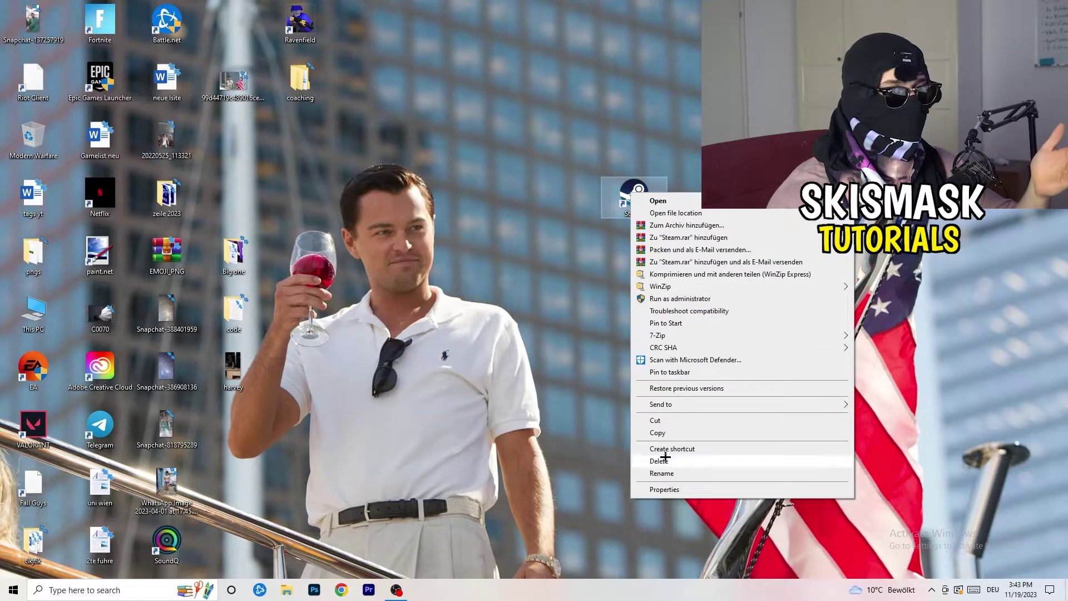
left_click(509, 239)
left_click_drag(633, 196, 253, 138)
left_click(436, 128)
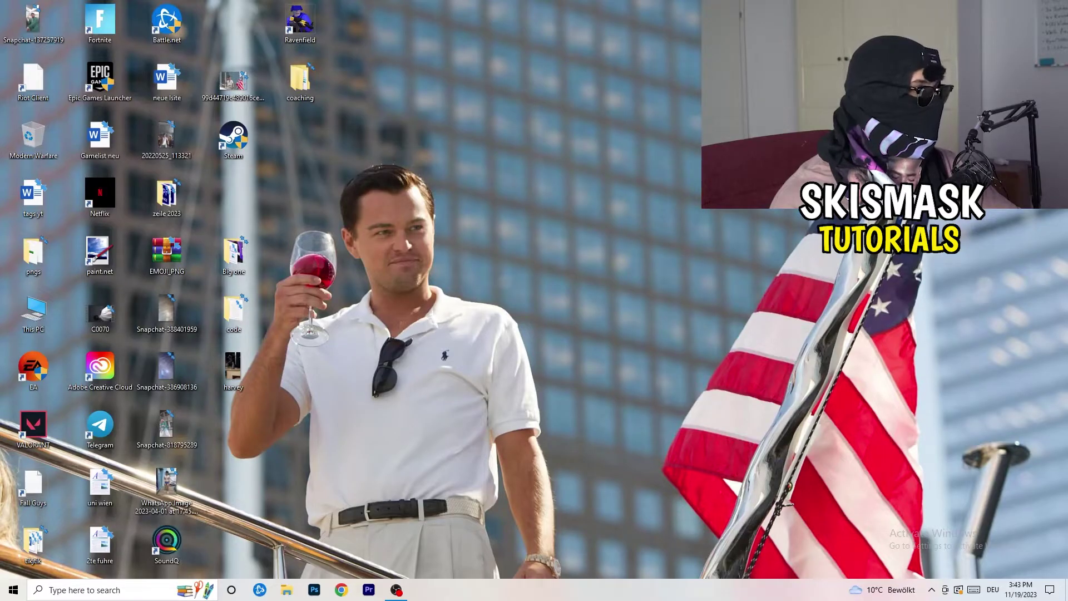
left_click(13, 590)
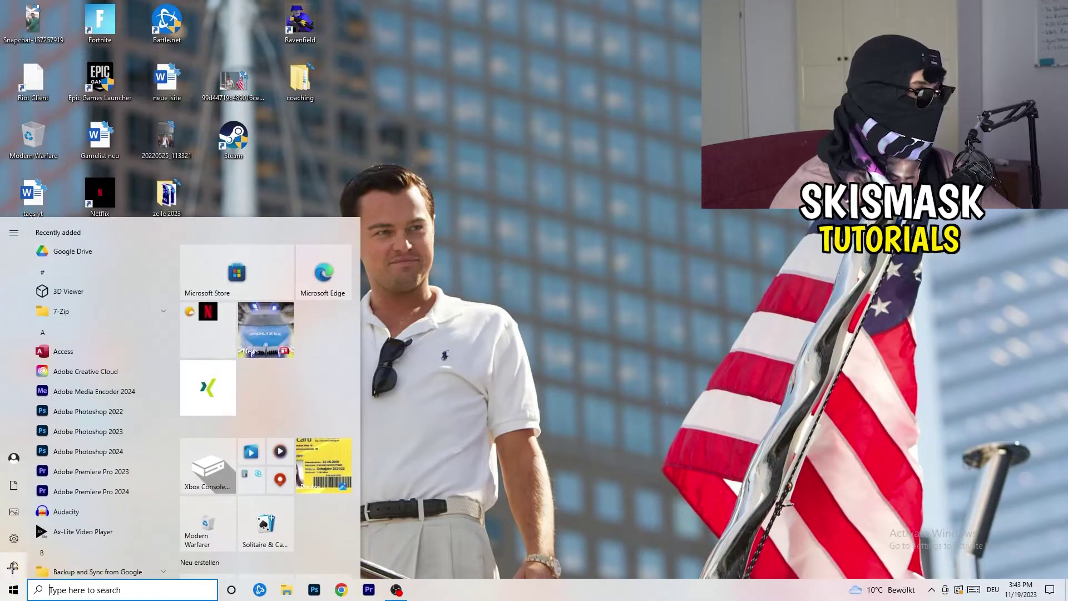
Step: In Settings > Gaming, confirm Captures background recording is Off and Game Mode is On
left_click(15, 545)
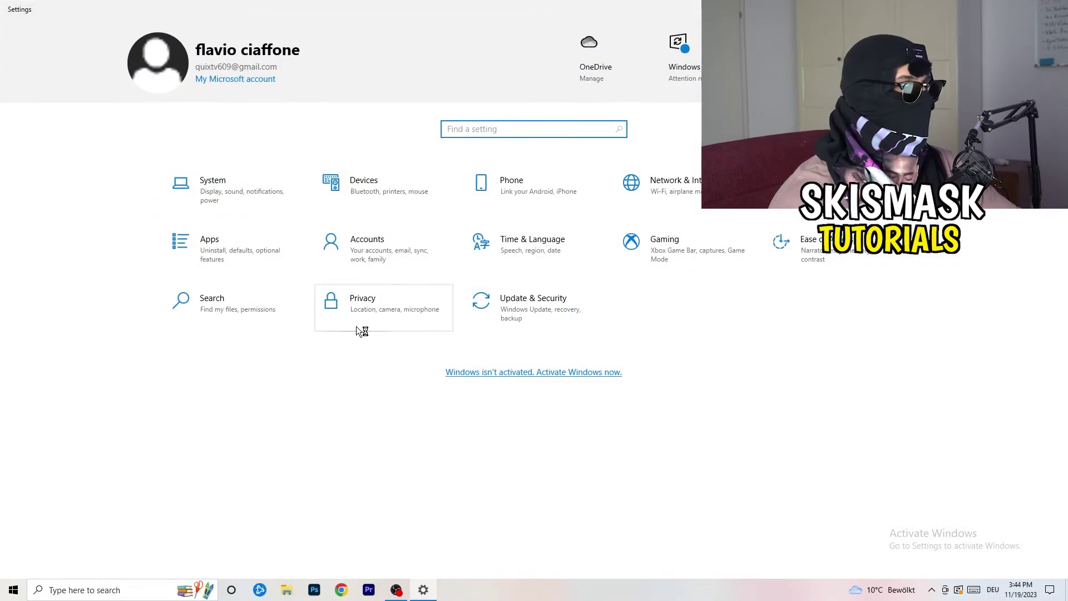
left_click(648, 246)
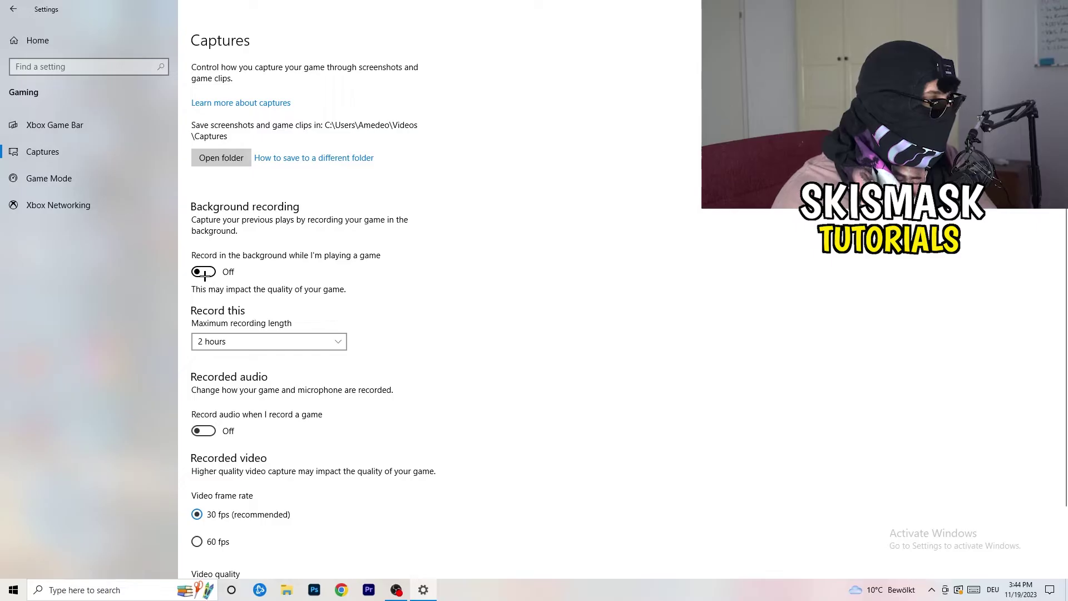
scroll(306, 351, "down", 3)
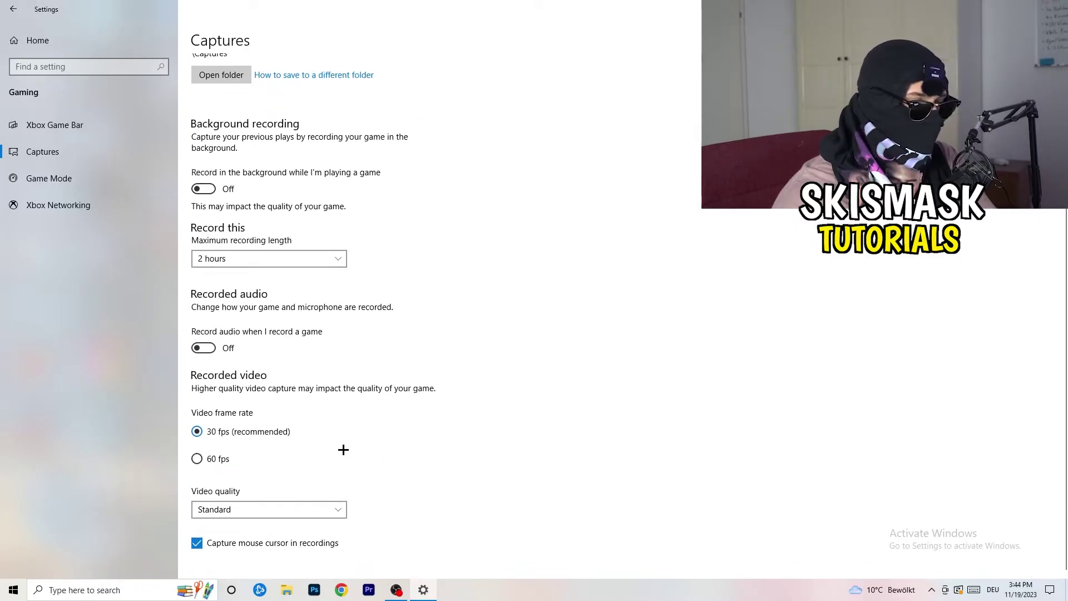
scroll(344, 450, "up", 3)
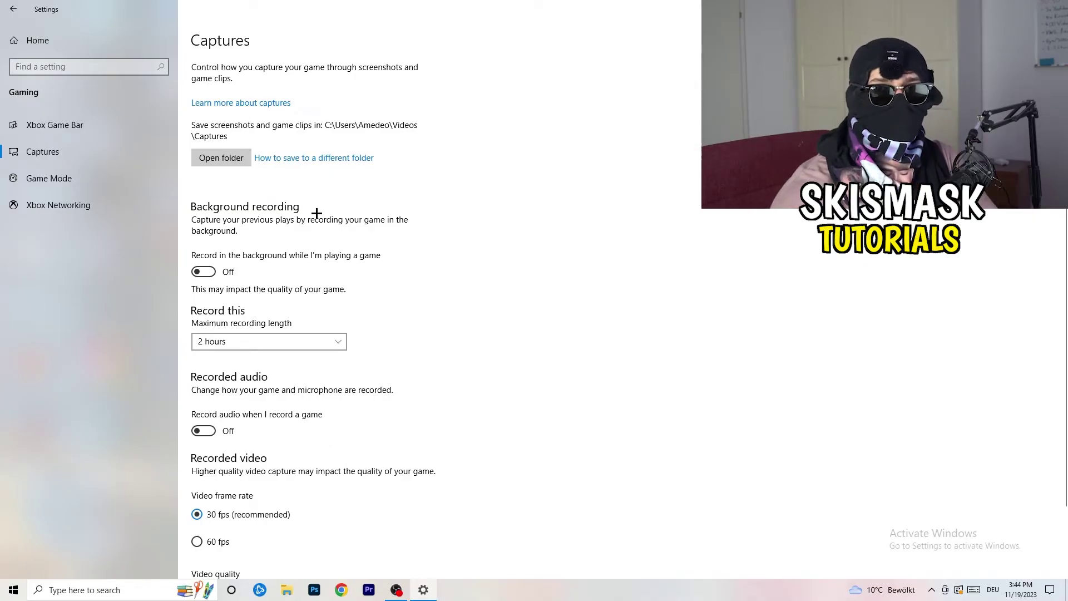
left_click(49, 178)
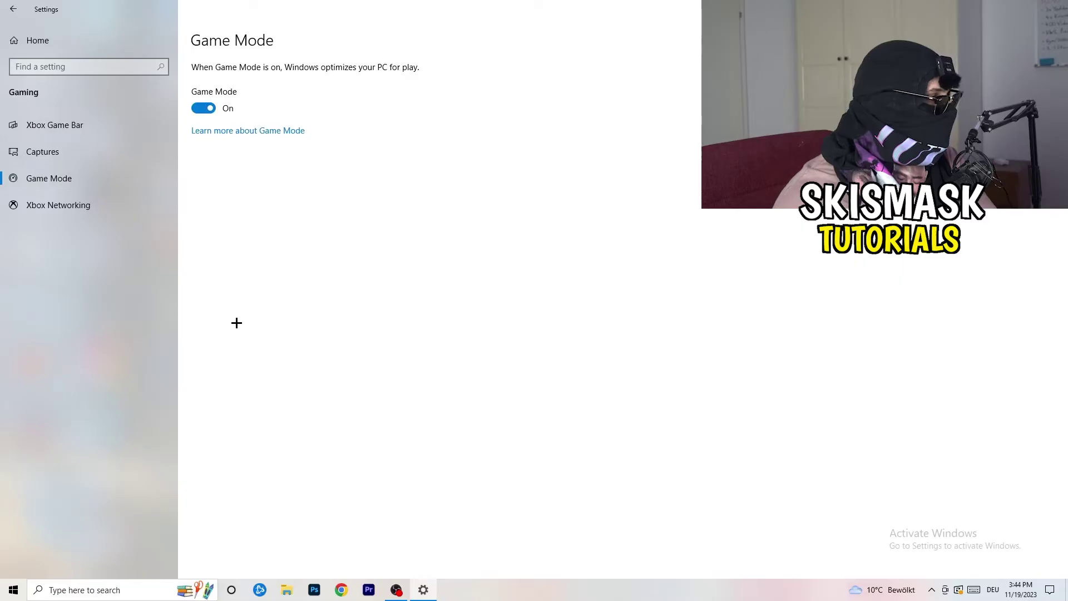